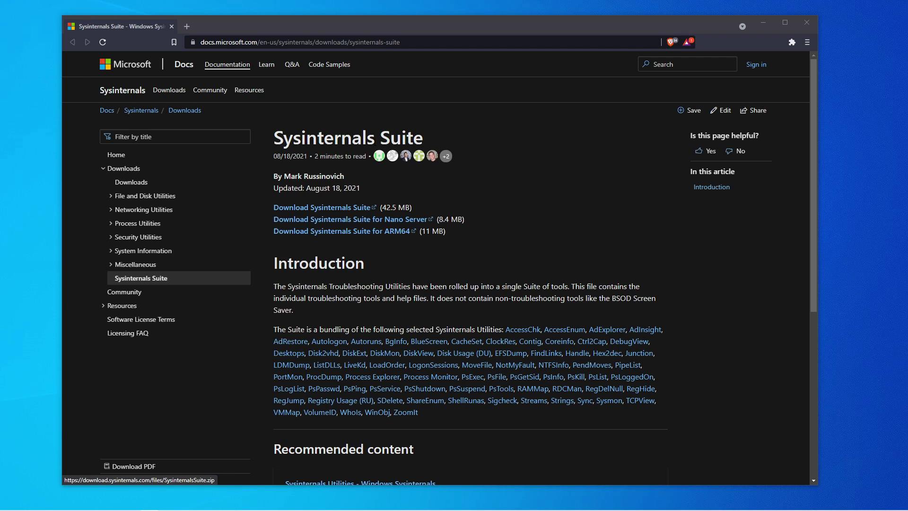
Step: Select the full URL of the Sysinternals Suite download page in the address bar
left_click(214, 42)
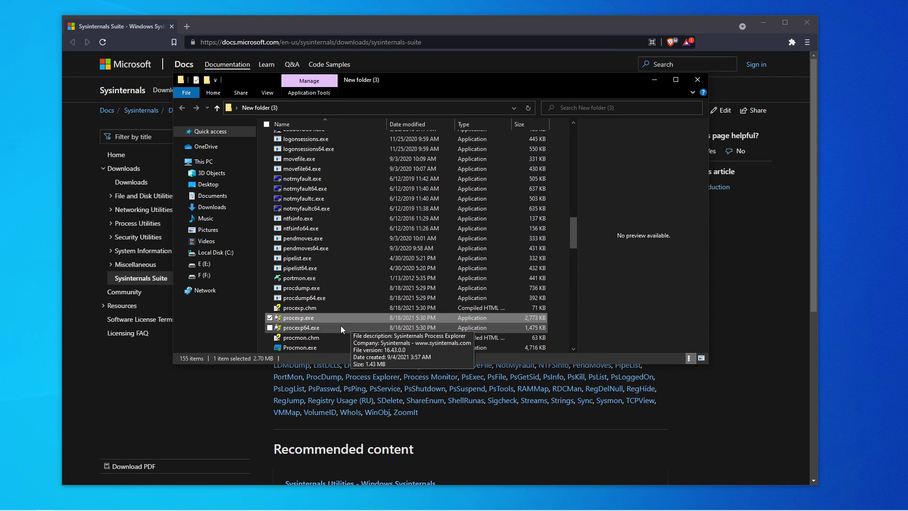
Step: Launch procexp.exe from the extracted Sysinternals Suite folder
double_click(296, 320)
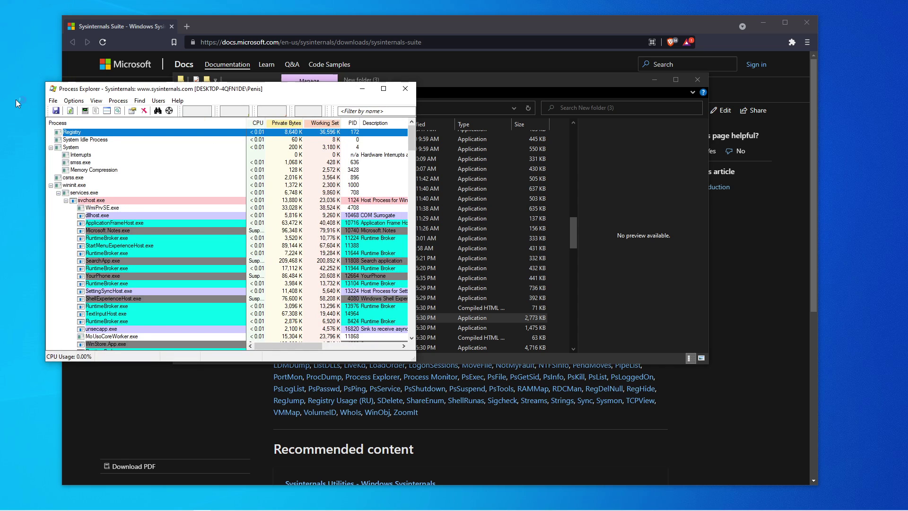
Step: Place Task Manager beside Process Explorer to compare process lists, then close it
key("ctrl+shift+Escape")
left_click_drag(598, 112, 682, 144)
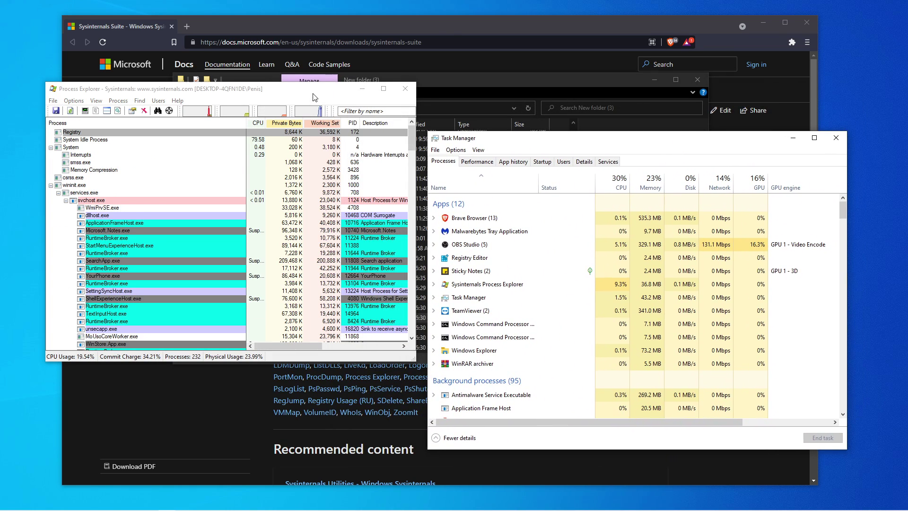
left_click_drag(314, 95, 374, 92)
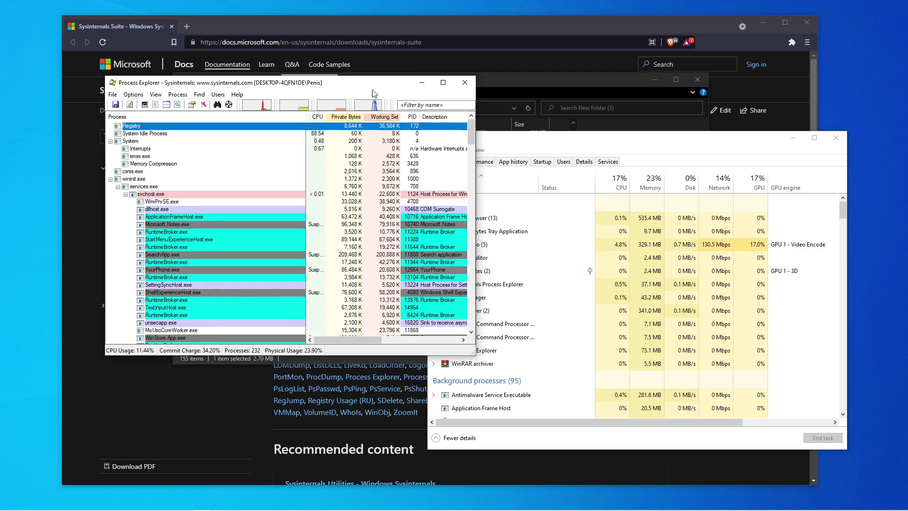
left_click(519, 133)
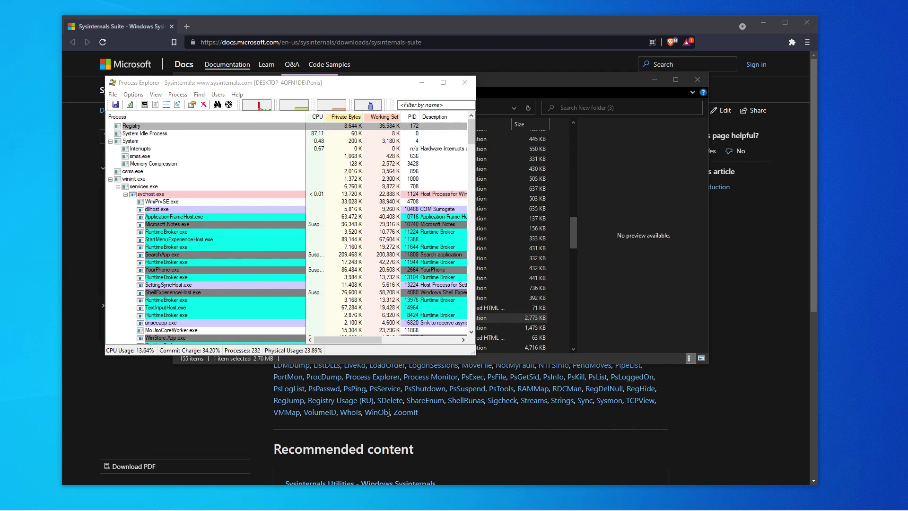
Step: Maximize Process Explorer and turn on the VirusTotal.com check from Options
left_click(444, 83)
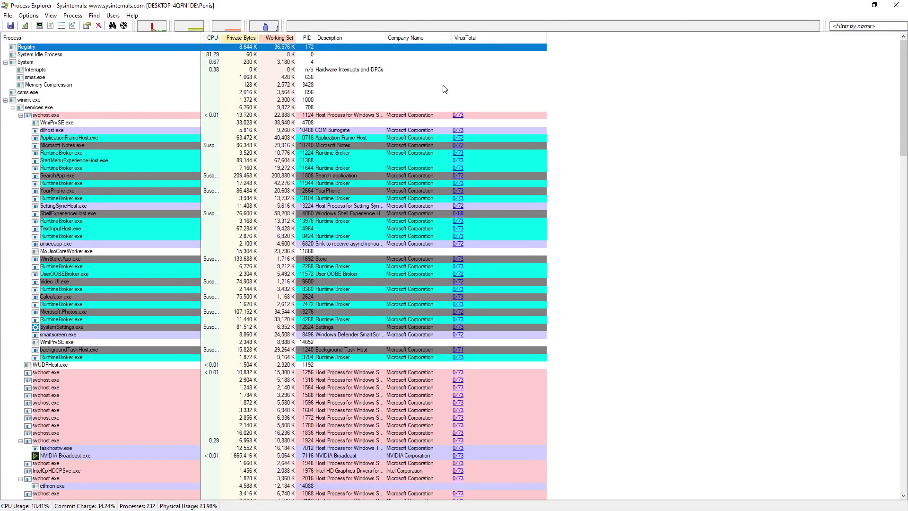
left_click(28, 17)
mouse_move(38, 51)
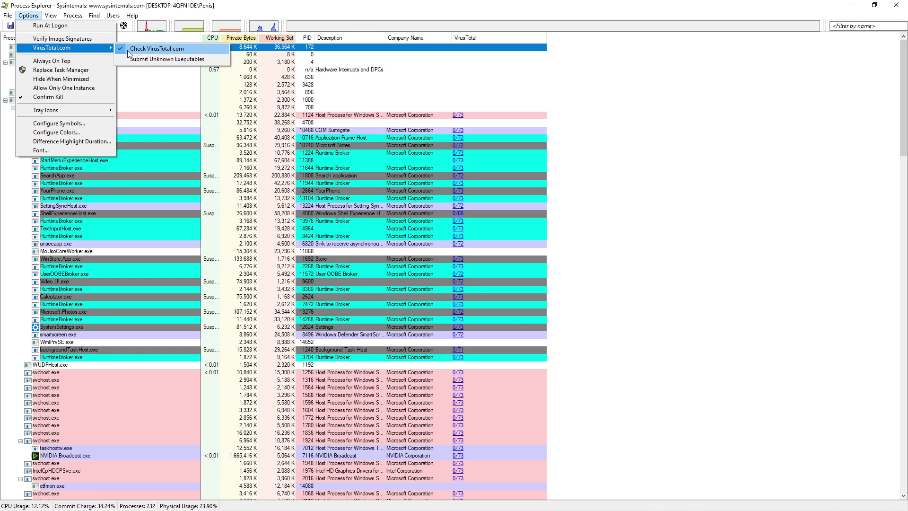
left_click(659, 161)
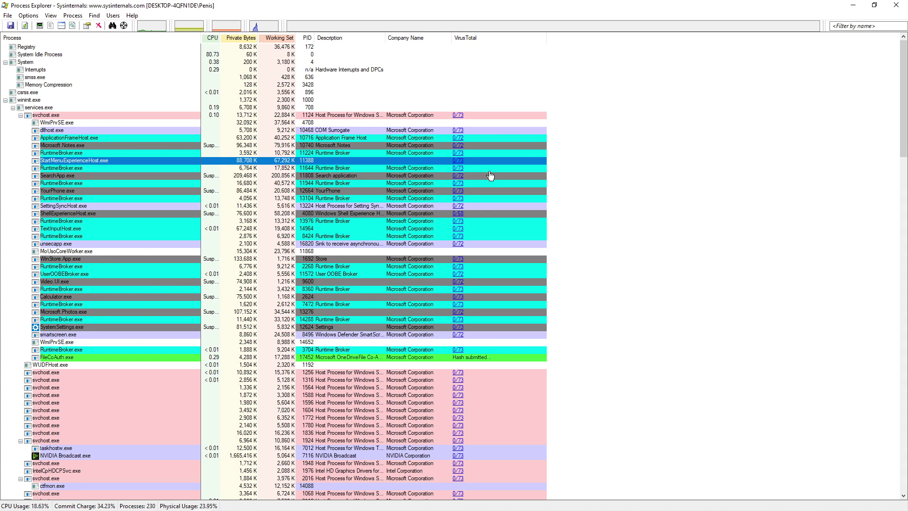
Step: Scroll the VirusTotal column down to obs-browser-page.exe, flagged 1/73
scroll(491, 176, "down", 10)
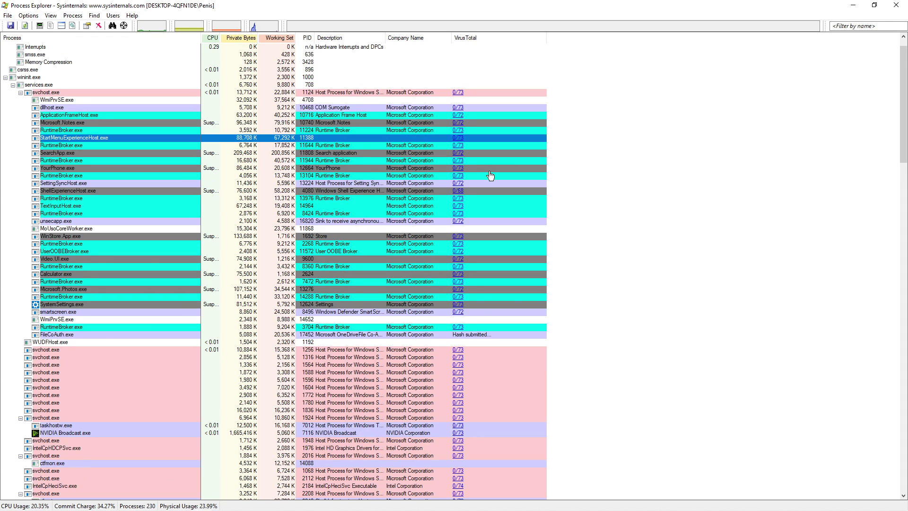
scroll(491, 176, "down", 20)
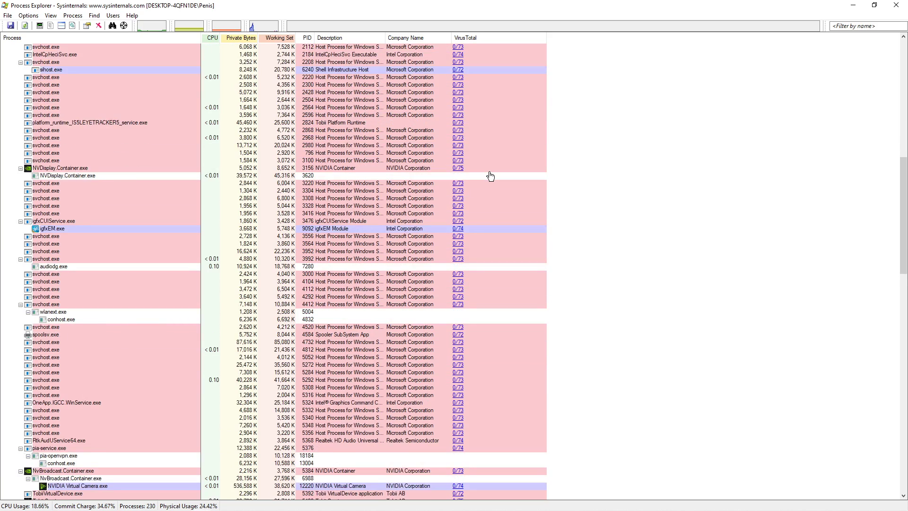
scroll(490, 176, "down", 18)
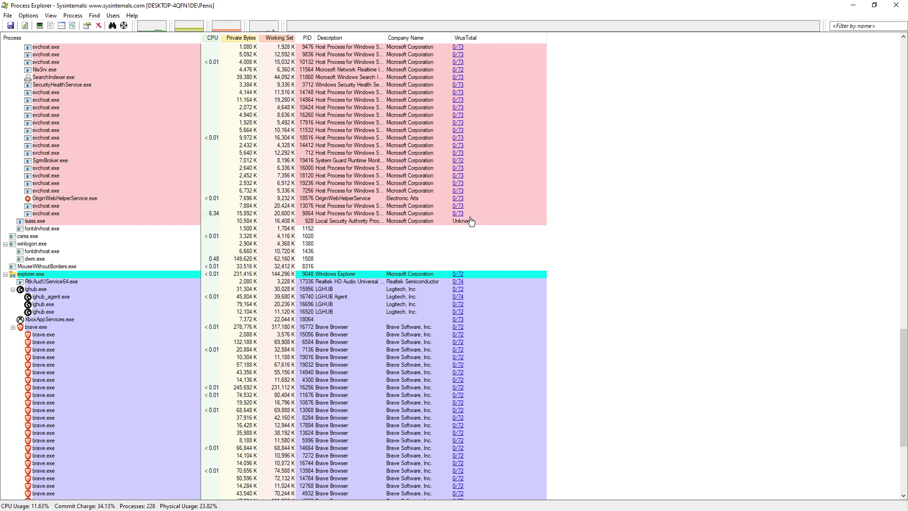
scroll(471, 221, "down", 8)
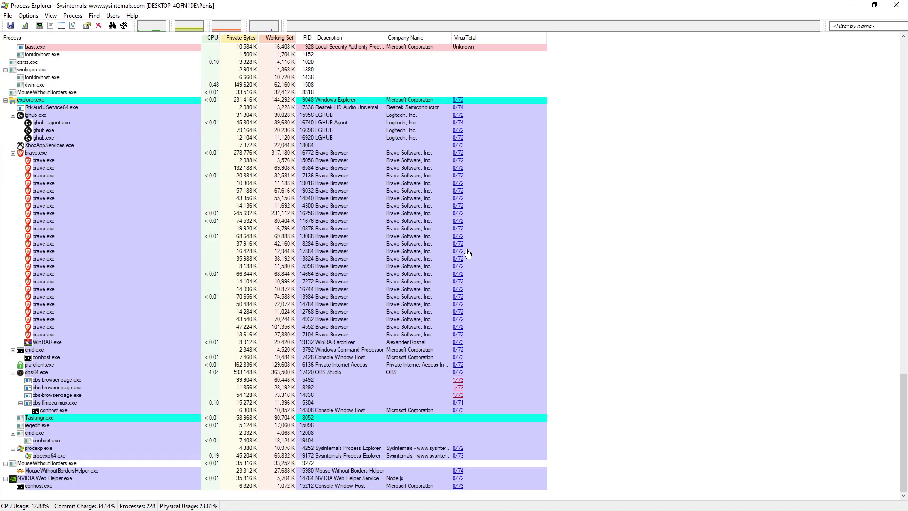
mouse_move(86, 379)
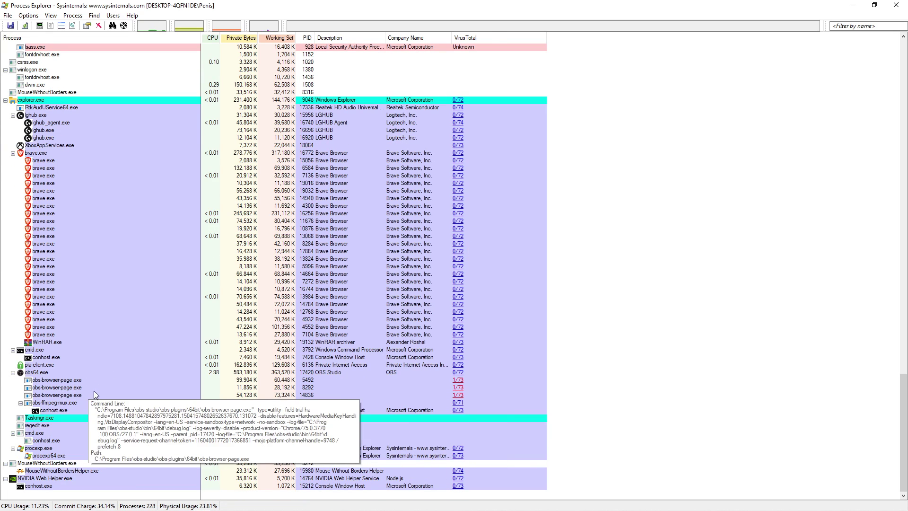
Step: Open the 1/73 VirusTotal report for obs-browser-page.exe in a resized Edge window
left_click(461, 380)
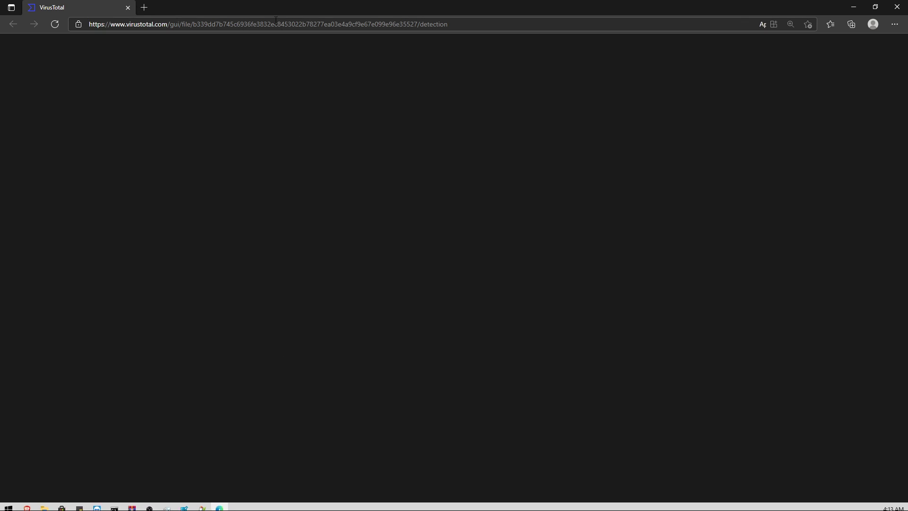
left_click_drag(290, 4, 308, 21)
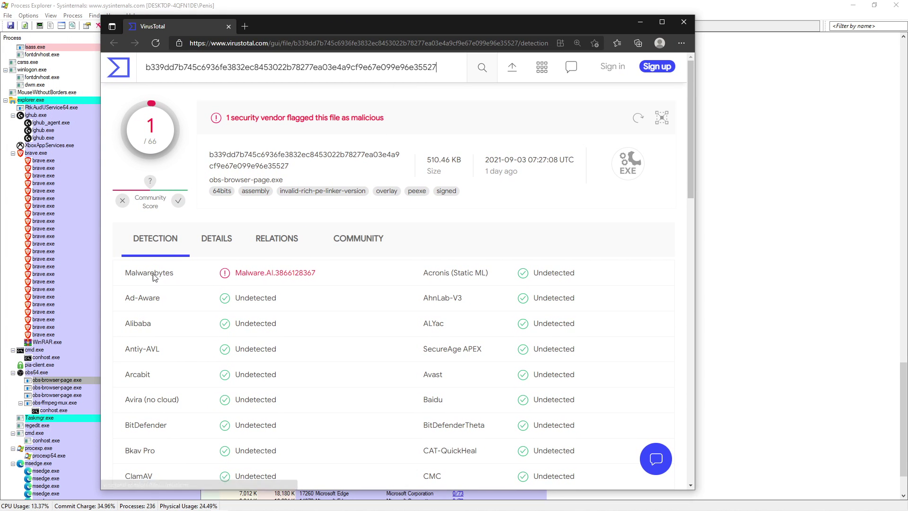
scroll(314, 254, "down", 1)
Step: Check the empty Community comments and the single Malwarebytes detection, then close Edge
left_click(353, 187)
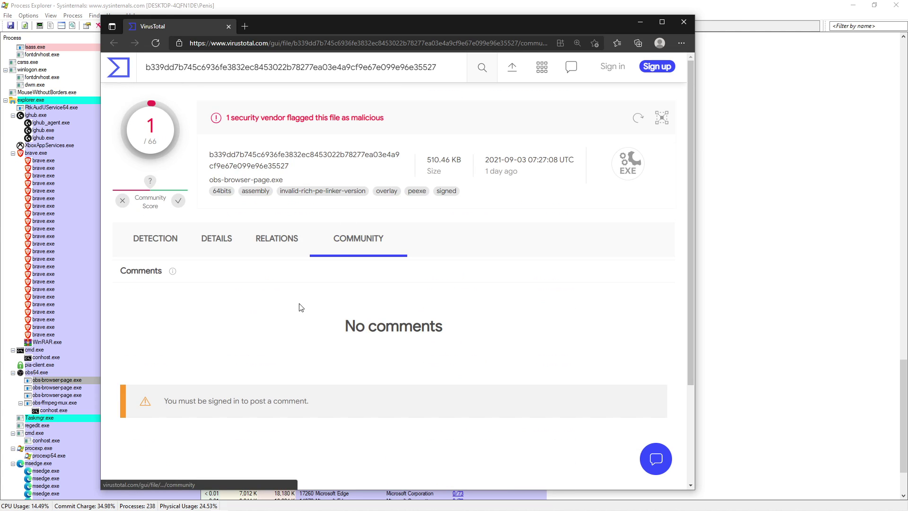
scroll(290, 325, "down", 2)
scroll(251, 284, "up", 3)
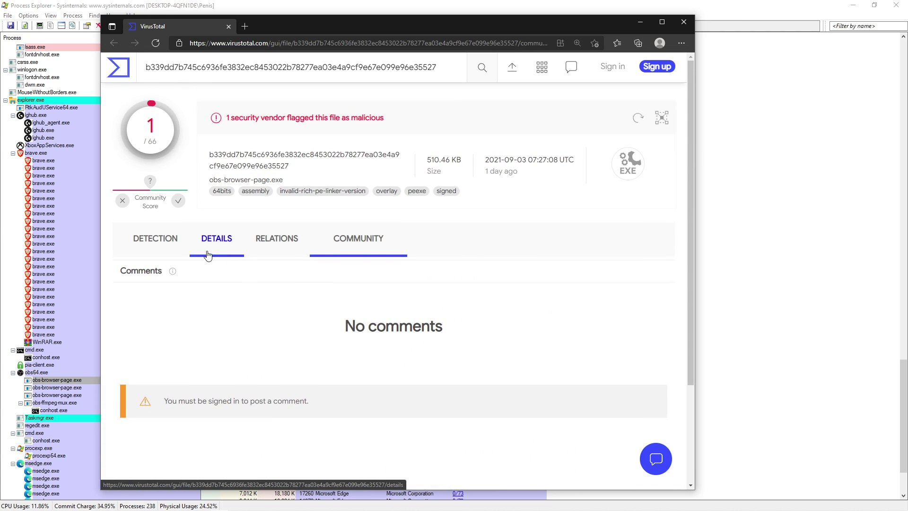
left_click(139, 240)
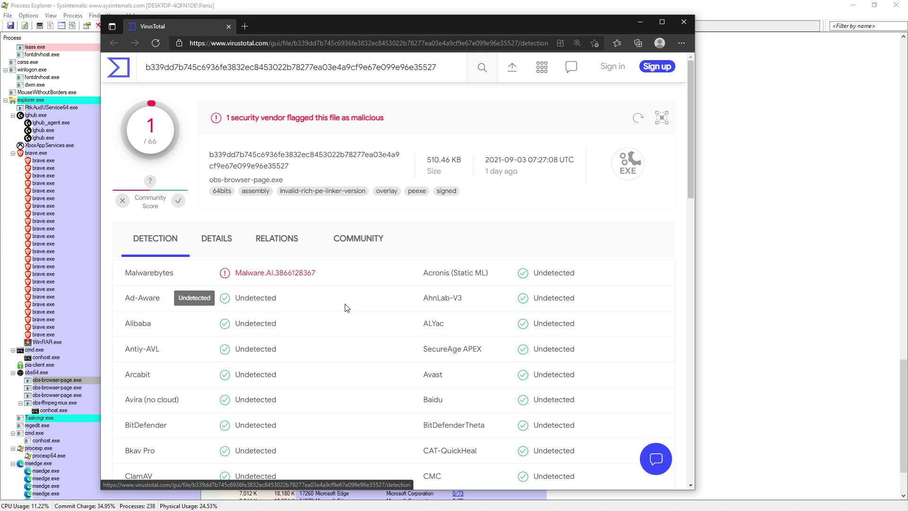
scroll(348, 306, "down", 15)
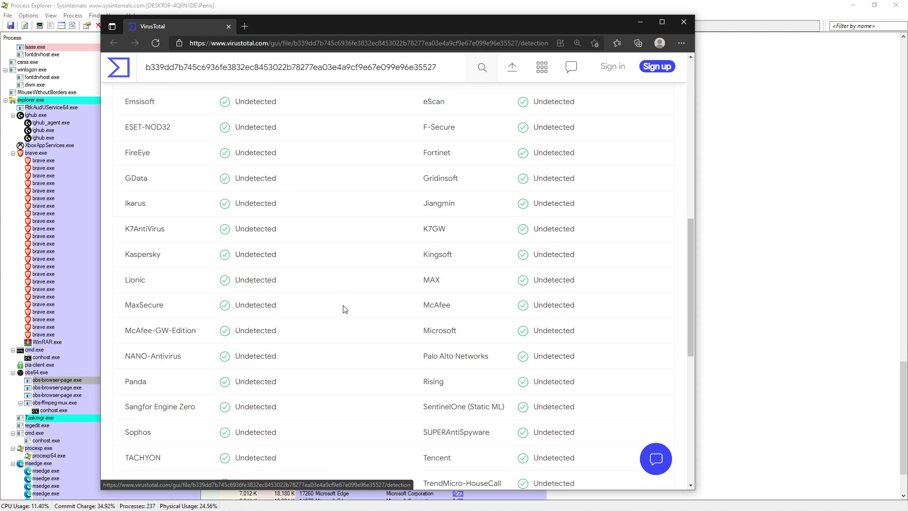
scroll(348, 303, "up", 14)
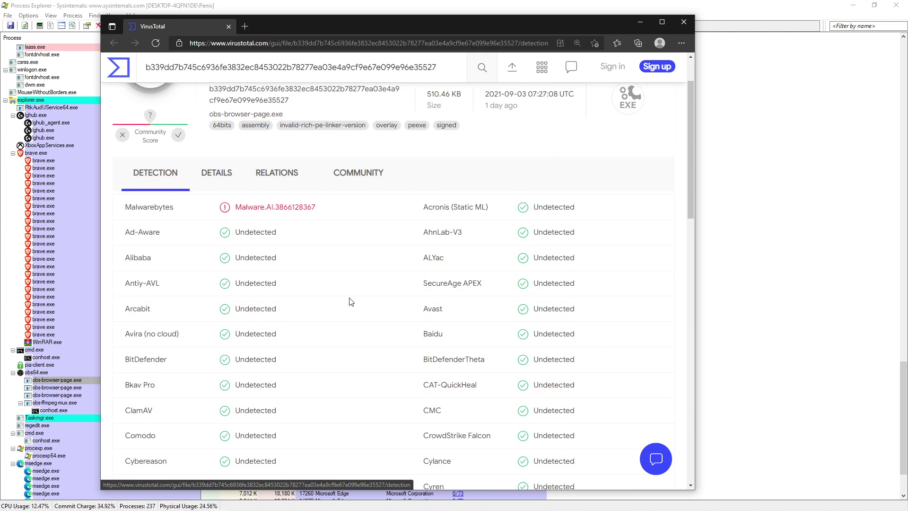
left_click(683, 24)
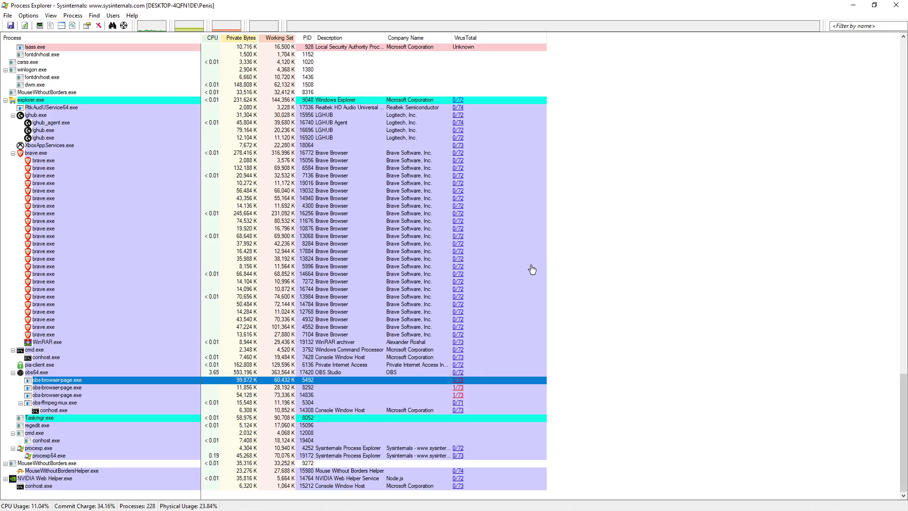
Step: Scroll the process tree back to the top, where services.exe children show 0/72 or 0/73
scroll(530, 269, "up", 13)
scroll(509, 298, "up", 20)
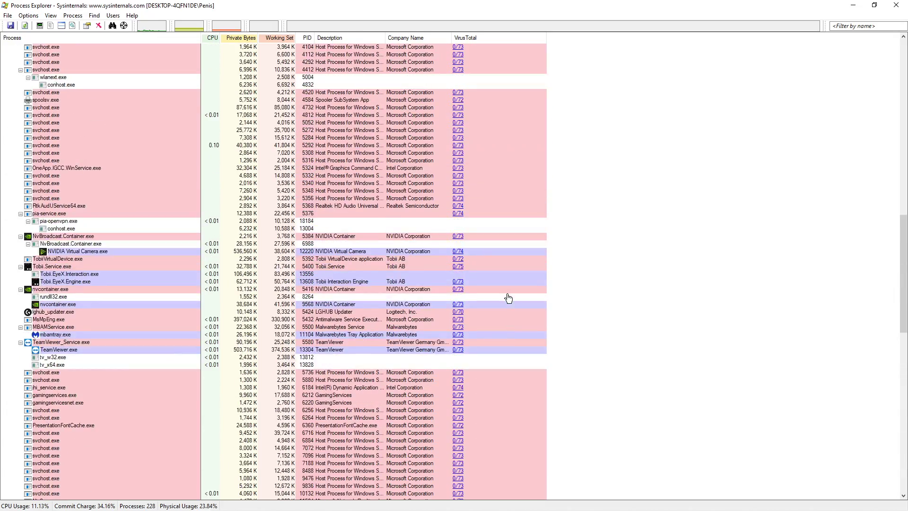
scroll(509, 298, "up", 10)
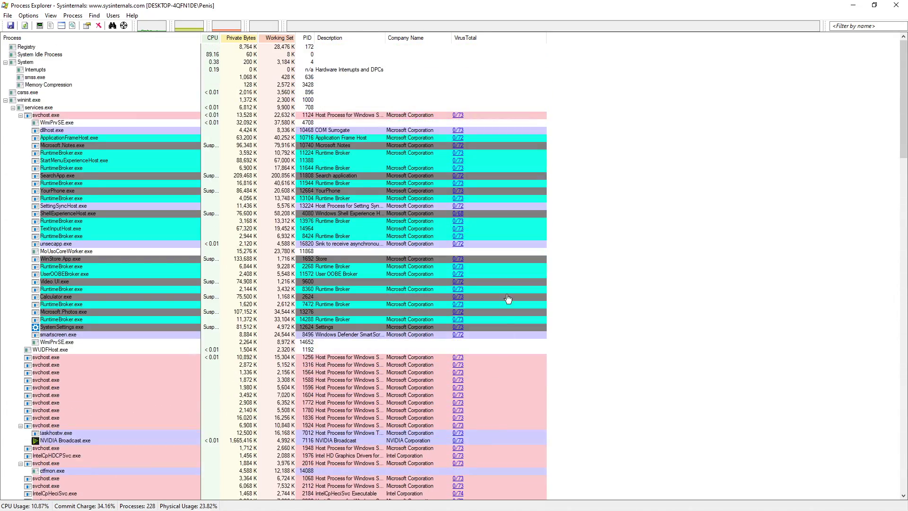
scroll(507, 301, "down", 11)
scroll(505, 301, "up", 17)
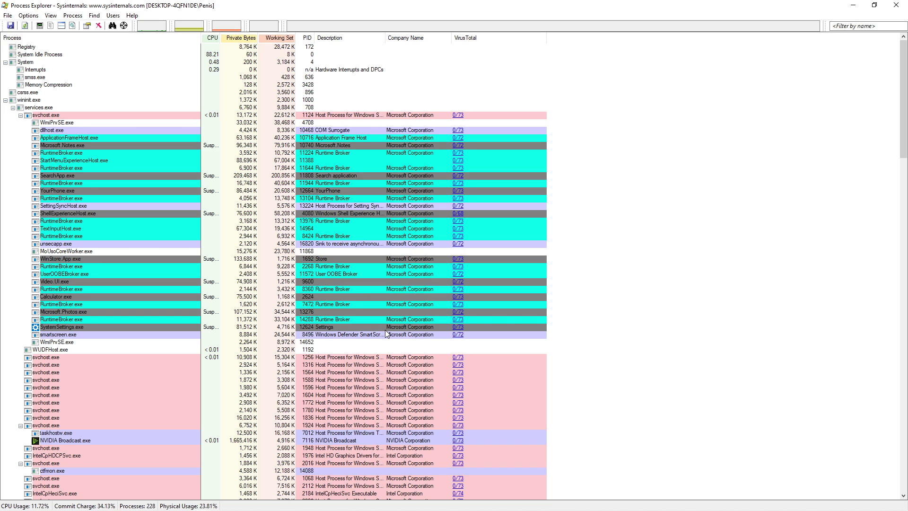
Step: Reopen Task Manager and place a restored Process Explorer window beside it
key("ctrl+shift+Escape")
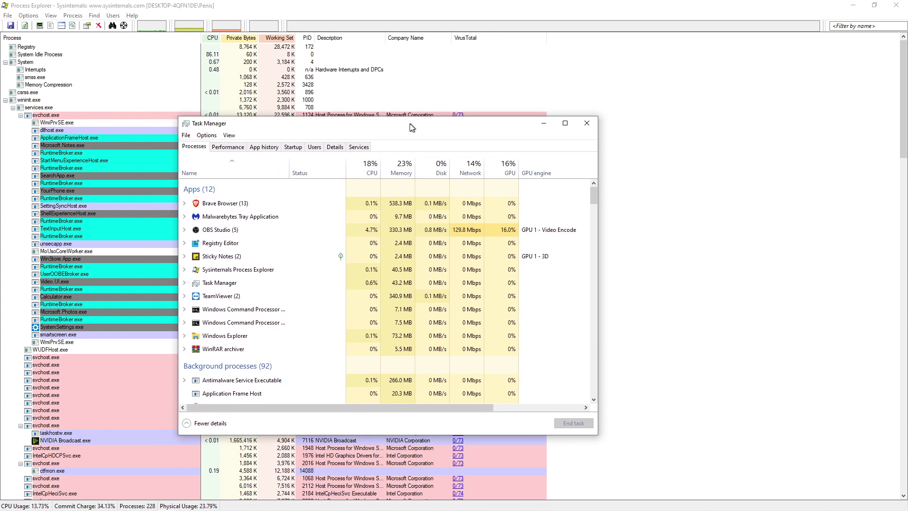
left_click_drag(350, 5, 728, 133)
left_click_drag(420, 113, 396, 107)
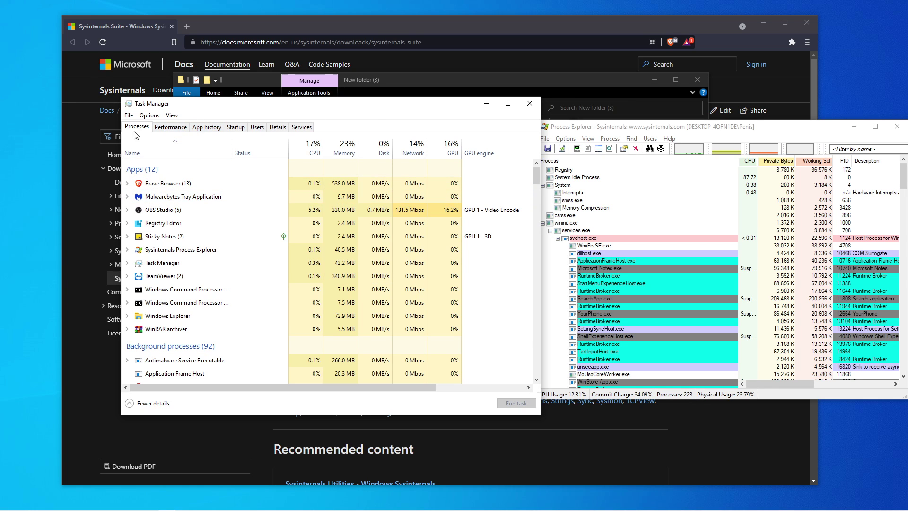
Step: Scroll the Processes list, then display the Ethernet adapter's live throughput graph
scroll(201, 208, "down", 6)
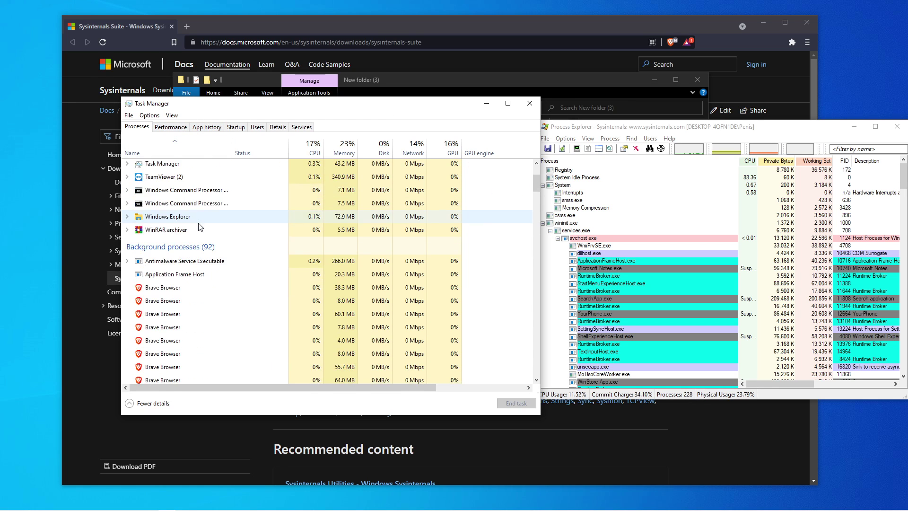
scroll(199, 228, "down", 5)
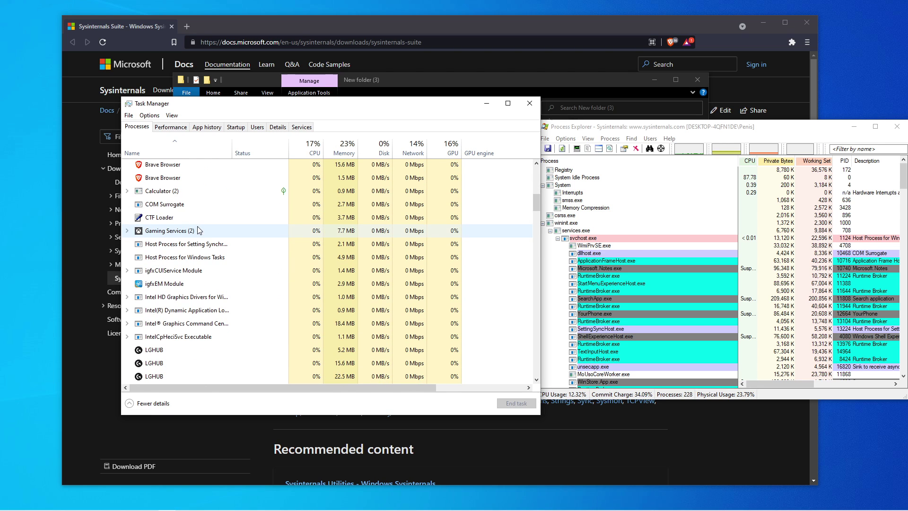
scroll(199, 229, "down", 10)
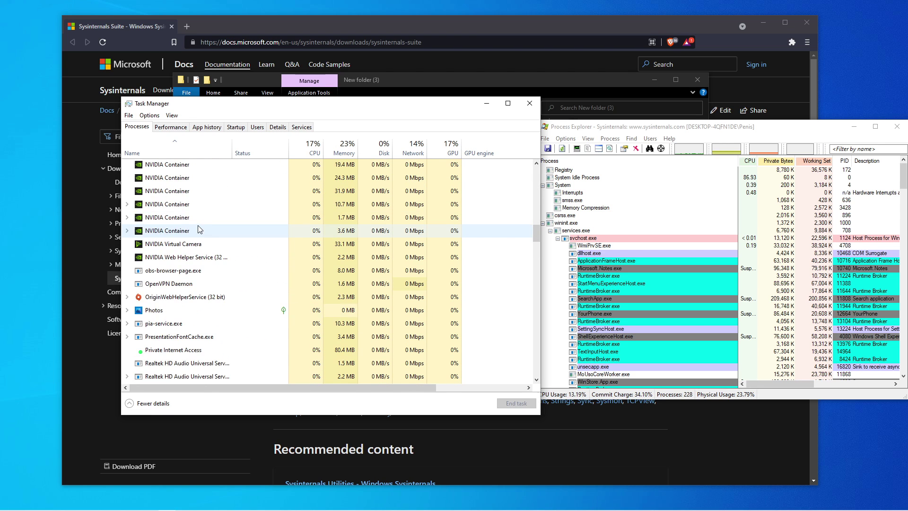
left_click(180, 131)
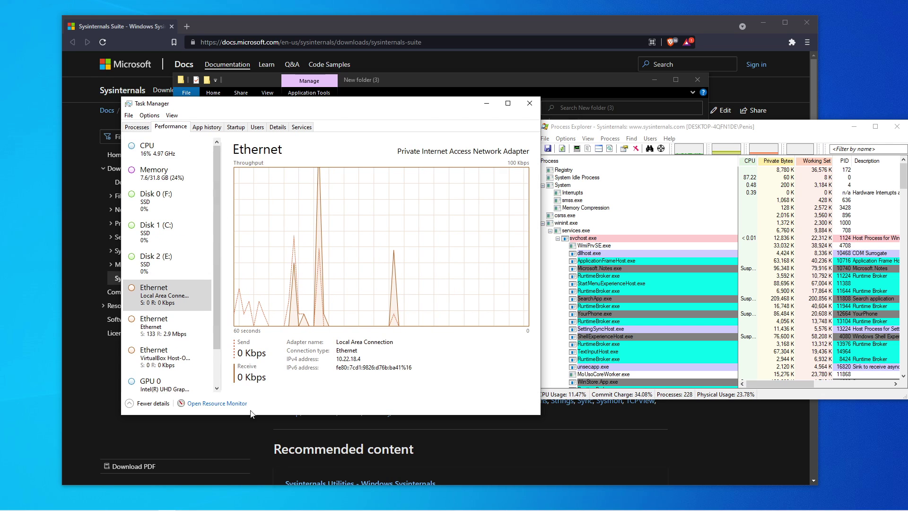
Step: Open Resource Monitor and select obs64.exe, sending about 16.7 million bytes/sec, in the Network list
left_click(212, 403)
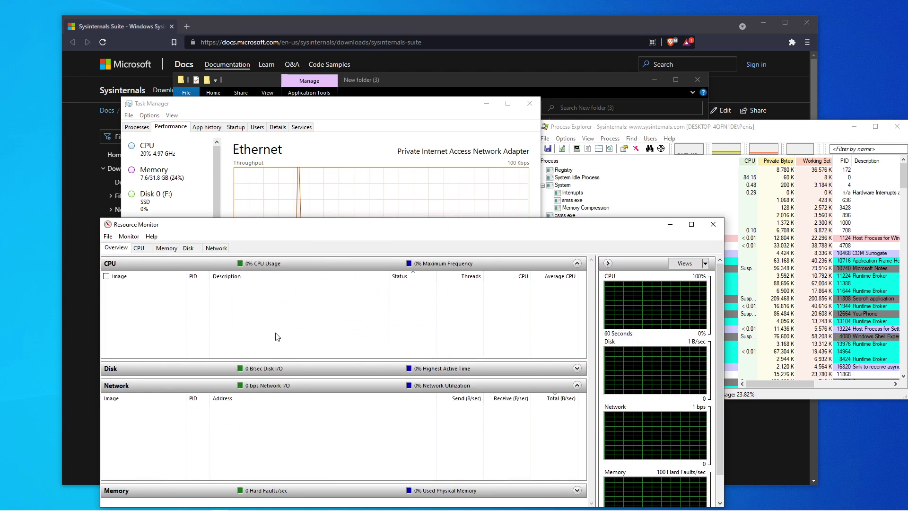
left_click_drag(221, 227, 219, 91)
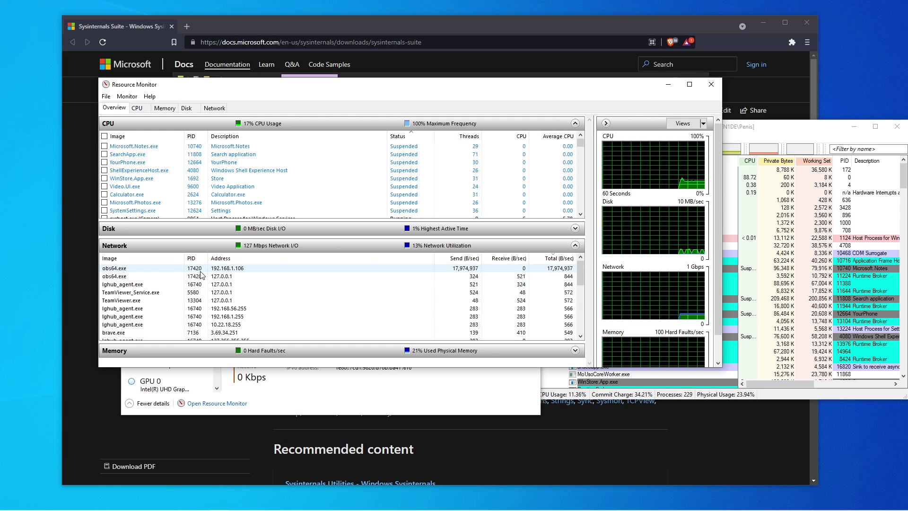
left_click(138, 271)
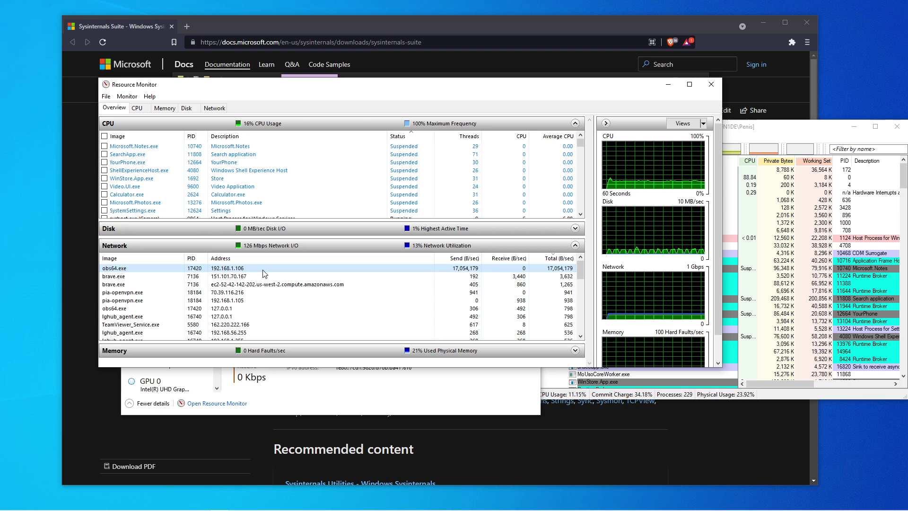
scroll(355, 288, "down", 2)
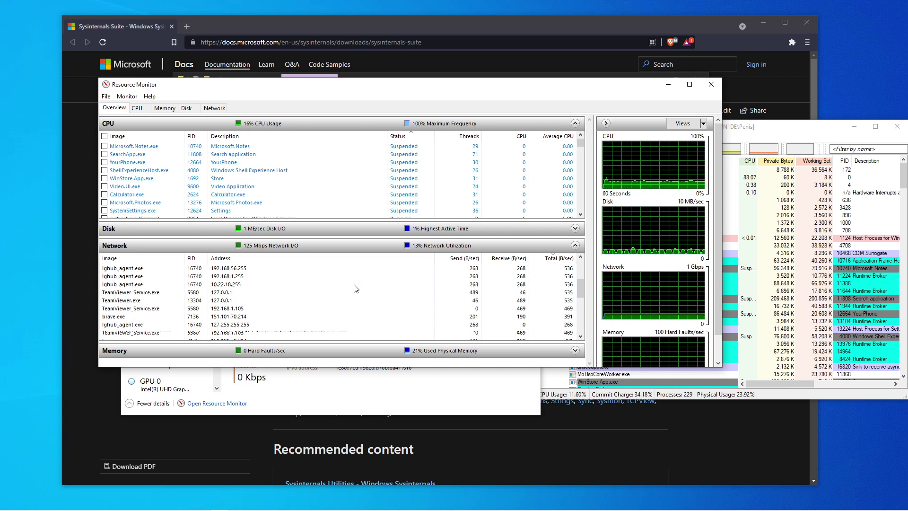
scroll(360, 288, "down", 1)
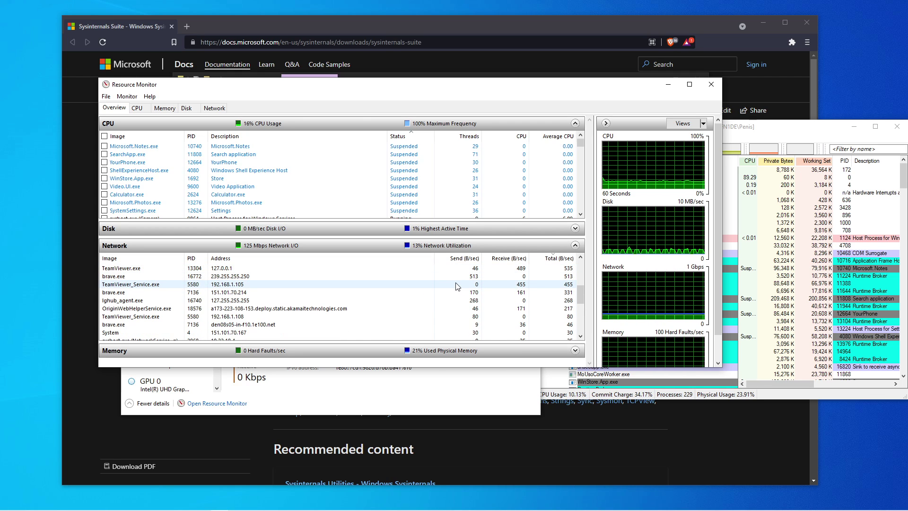
scroll(457, 286, "up", 3)
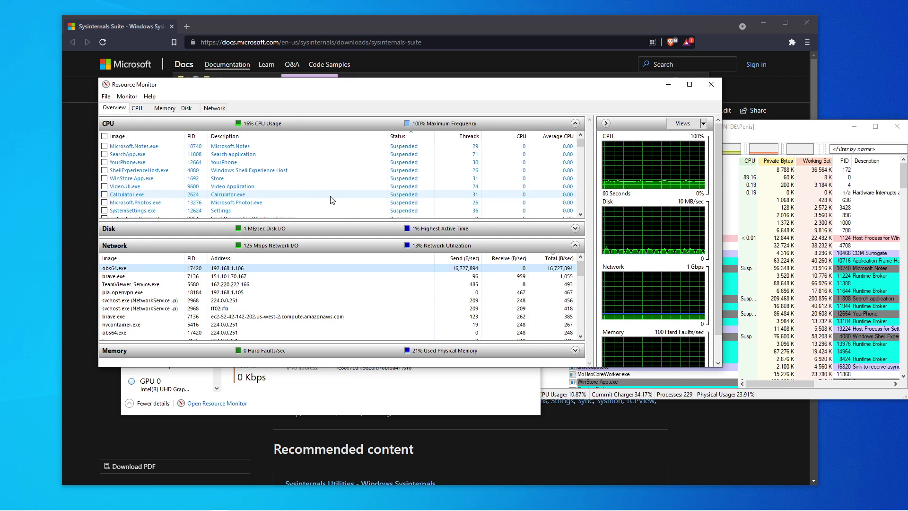
left_click_drag(199, 85, 162, 225)
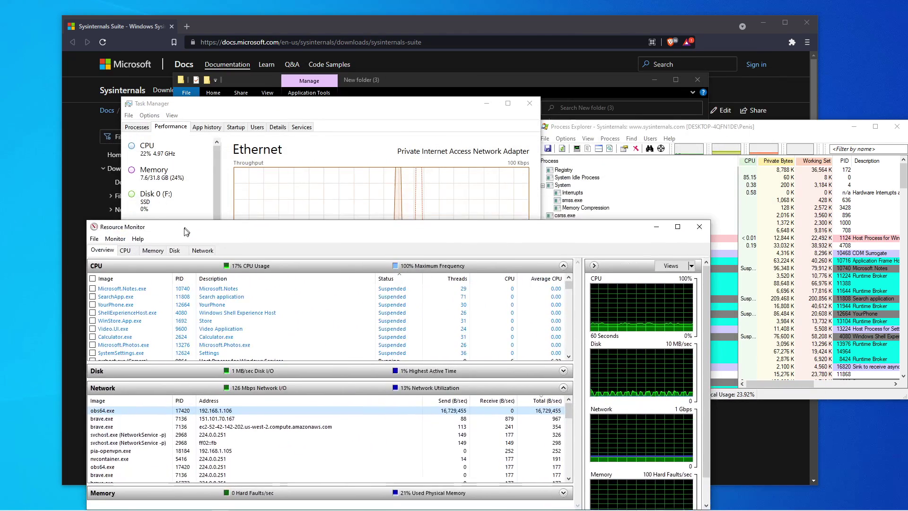
Step: Bring Task Manager forward and review enabled and disabled programs on the Startup tab
left_click_drag(198, 107, 146, 64)
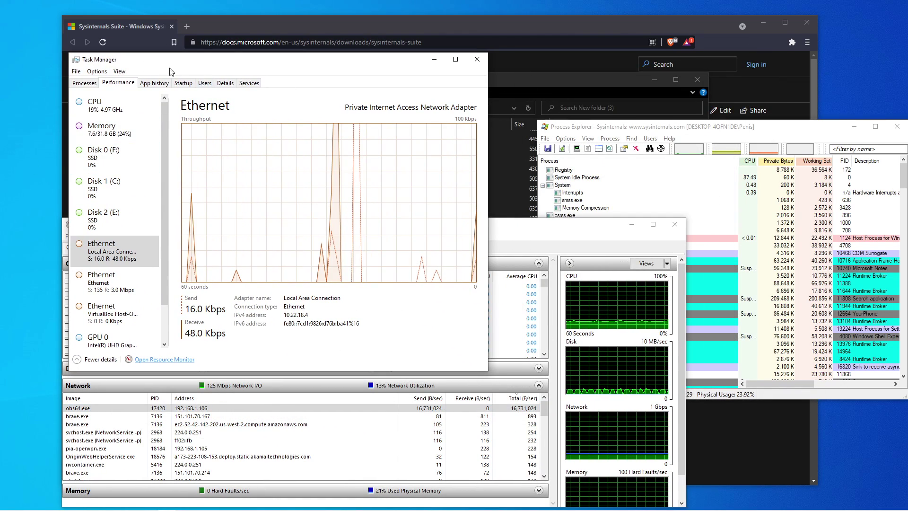
left_click(154, 84)
left_click(191, 83)
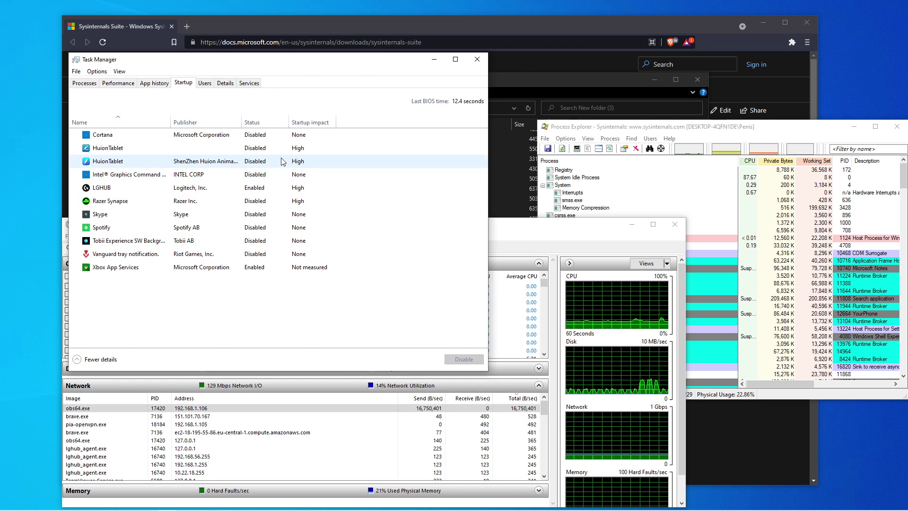
Step: Expand the Brave Browser group on the Processes tab to list its 13 processes
left_click(85, 83)
scroll(142, 165, "down", 1)
scroll(142, 165, "up", 1)
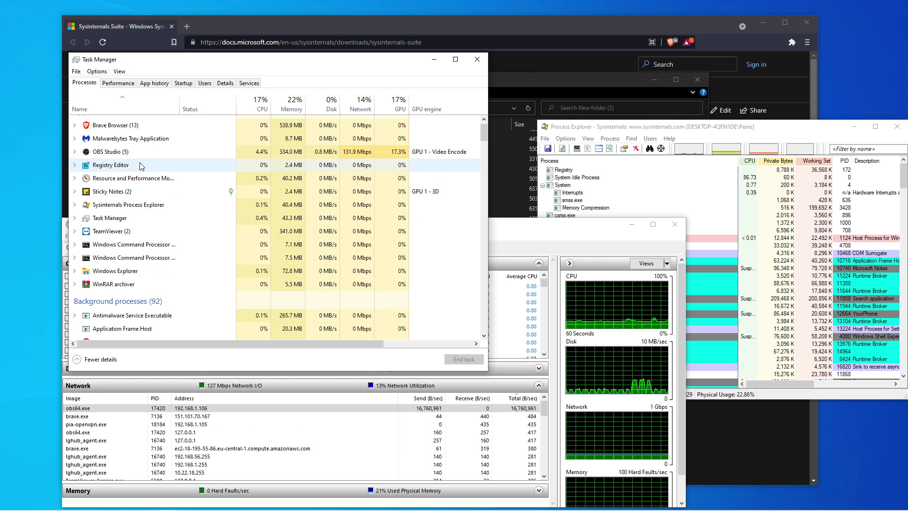
left_click(75, 126)
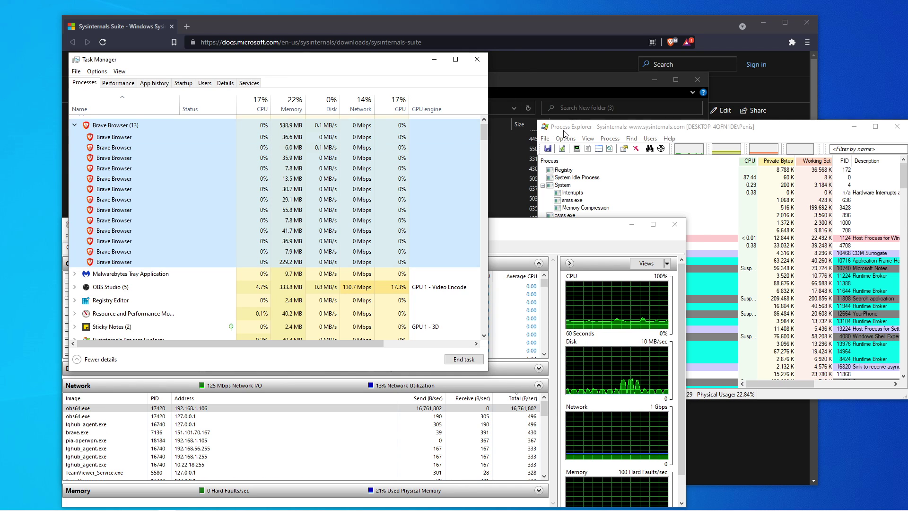
left_click_drag(563, 133, 225, 75)
Step: Maximize Process Explorer, scan the mostly 0/73 VirusTotal scores, then restore the window
scroll(388, 198, "down", 1)
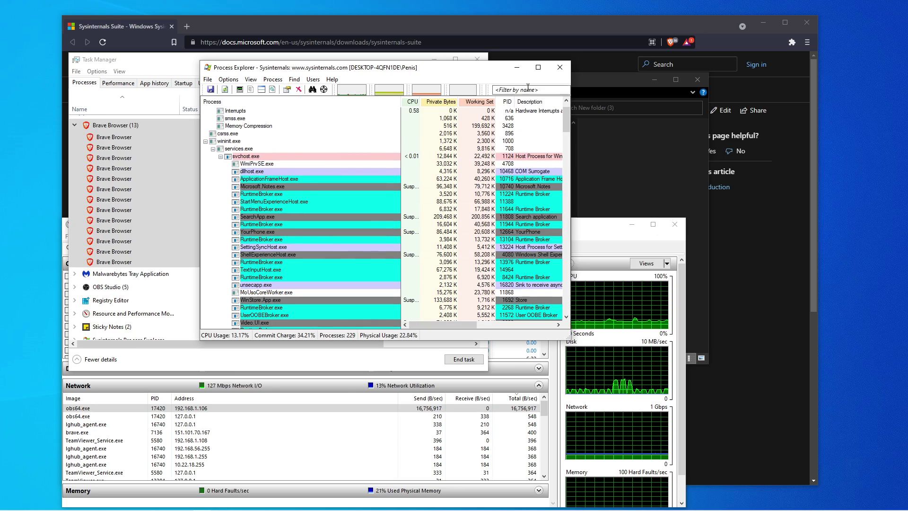
left_click(538, 67)
scroll(109, 198, "down", 7)
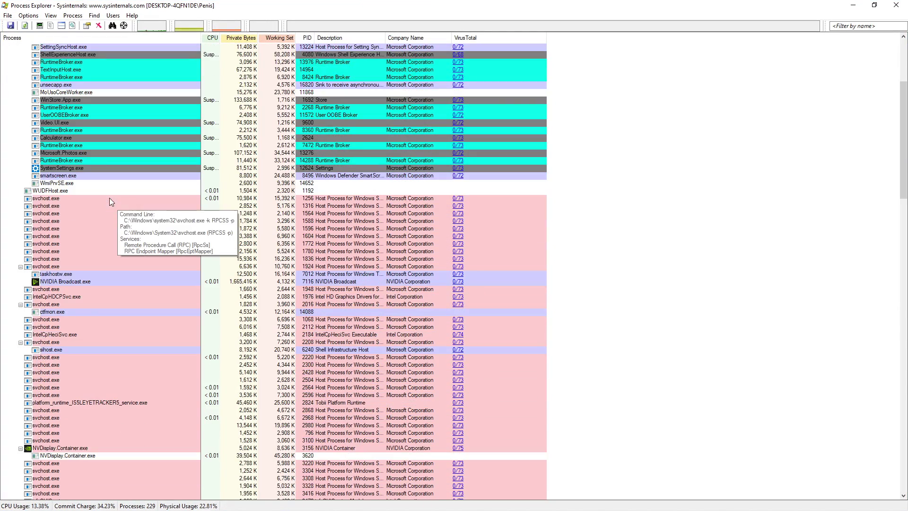
scroll(109, 198, "up", 7)
scroll(69, 146, "down", 9)
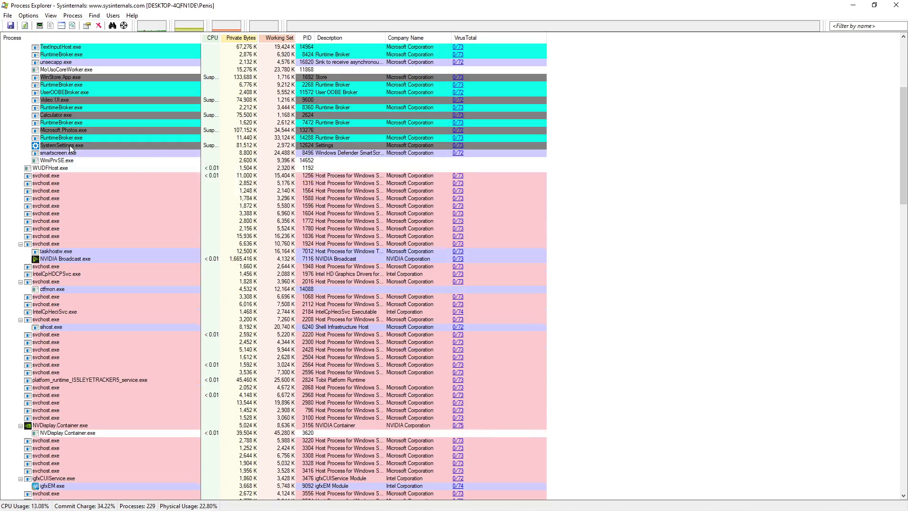
scroll(73, 150, "up", 10)
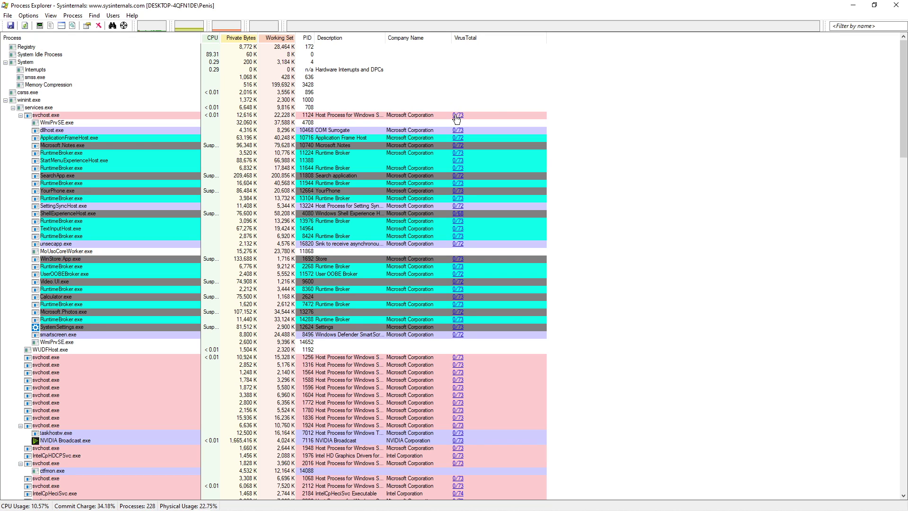
scroll(459, 266, "down", 5)
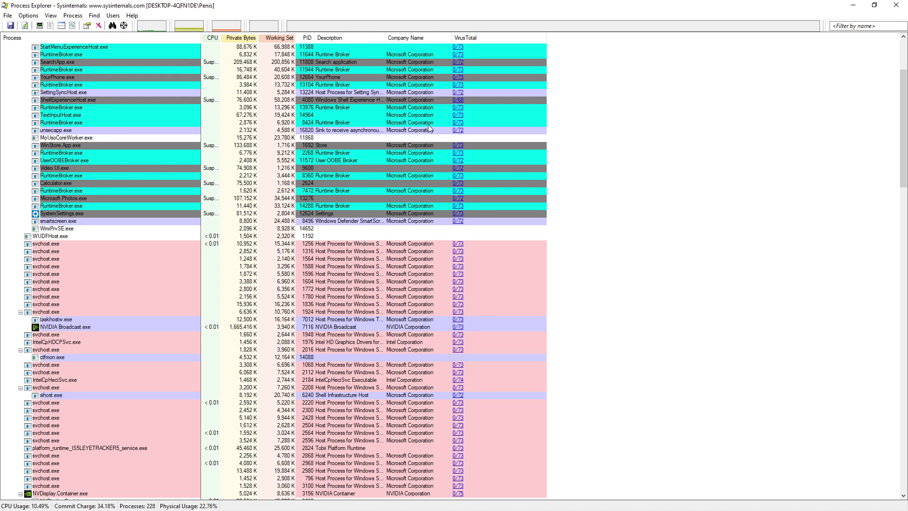
left_click_drag(124, 10, 629, 202)
Step: Inspect a Brave Browser process's actions and dismiss them, leaving Brave running
left_click_drag(208, 60, 233, 52)
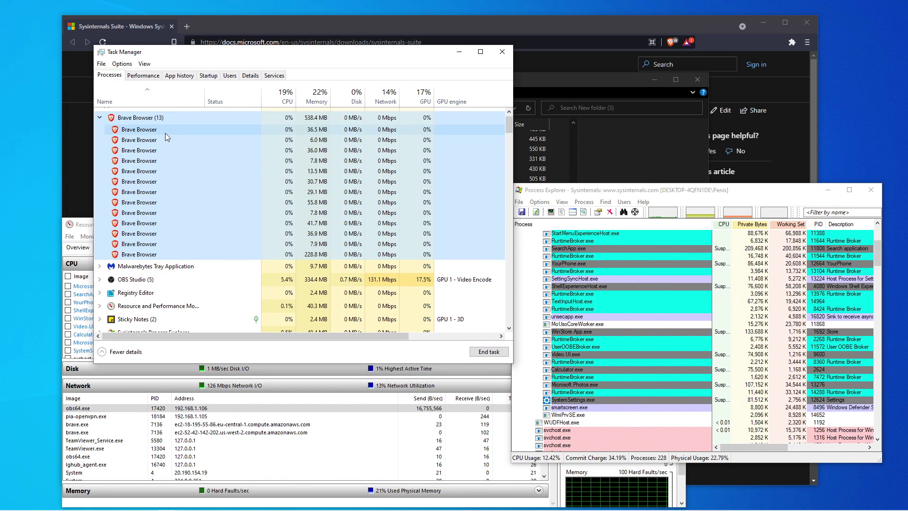
right_click(166, 131)
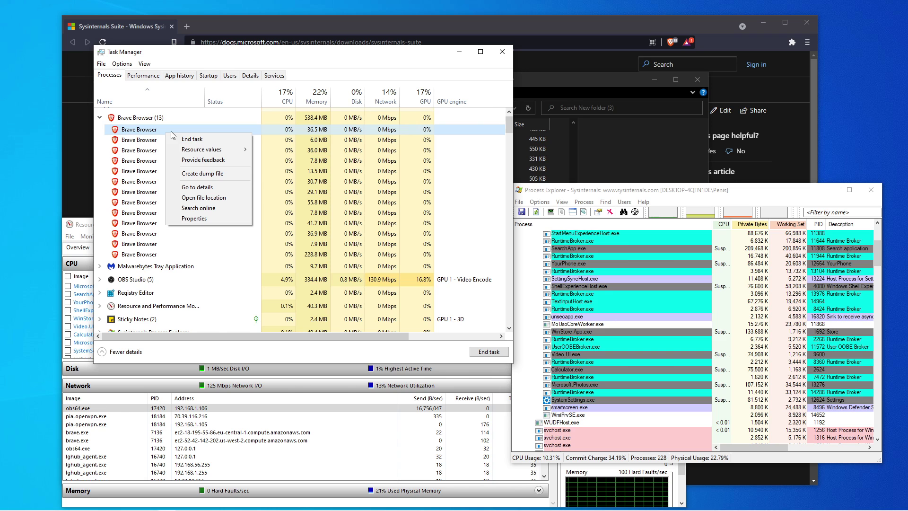
left_click(219, 79)
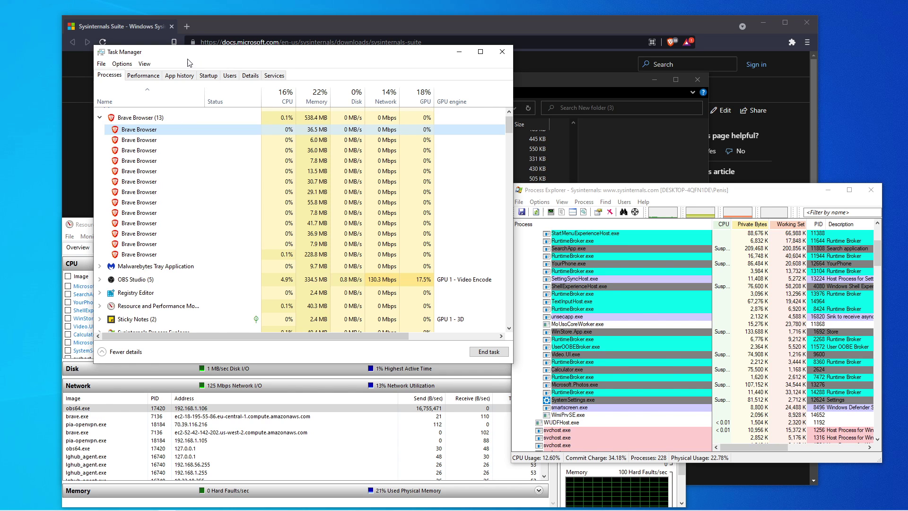
left_click_drag(193, 57, 422, 67)
left_click_drag(244, 229, 244, 193)
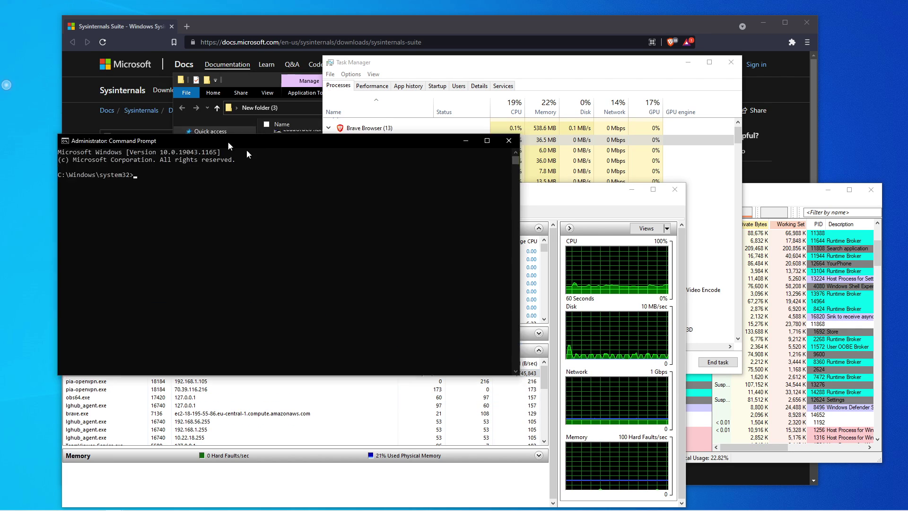
Step: Run netstat -b in the administrator Command Prompt to list connections with their programs
left_click_drag(246, 142, 396, 133)
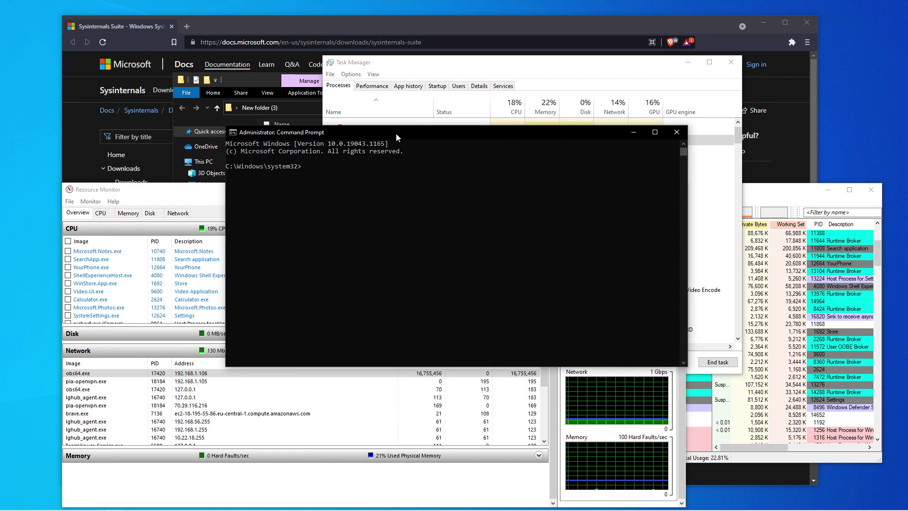
type("nets")
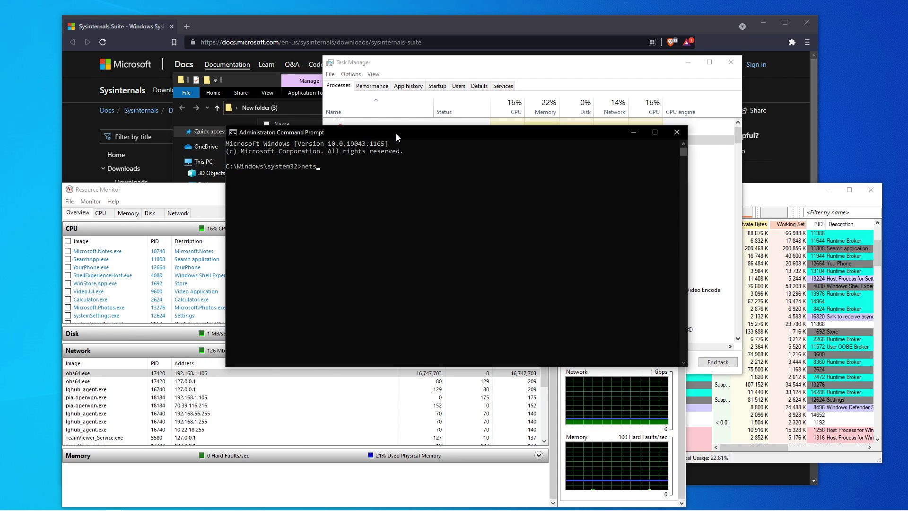
type("tat")
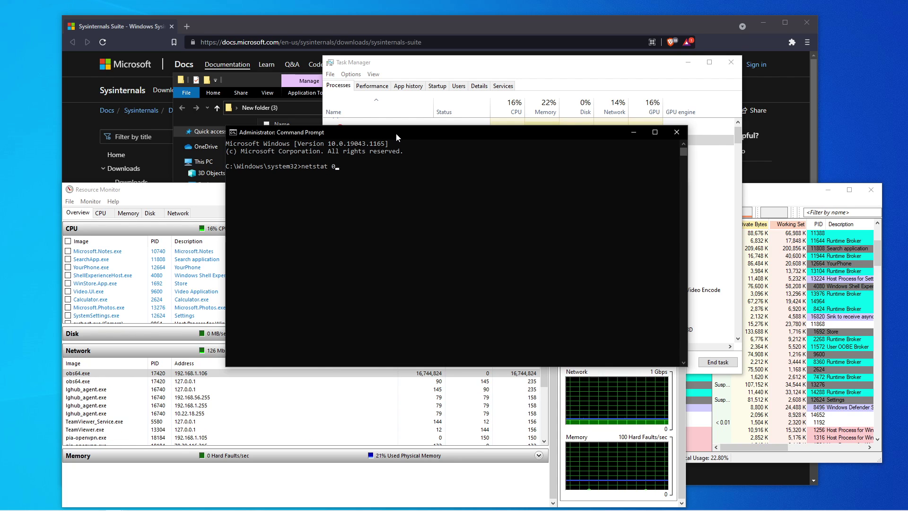
type(" -b")
key("Return")
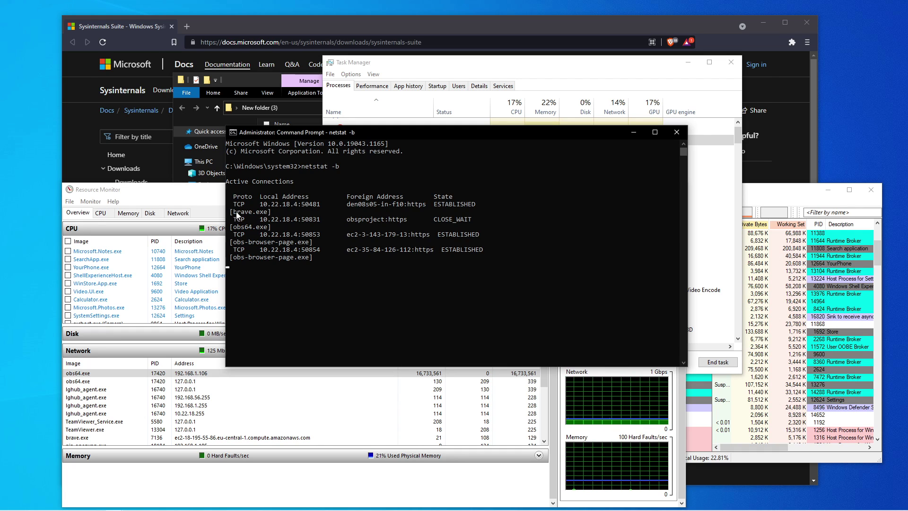
Step: Highlight the browser program name, State column and remote host den08s05-in-f10 in the output
left_click_drag(237, 211, 269, 213)
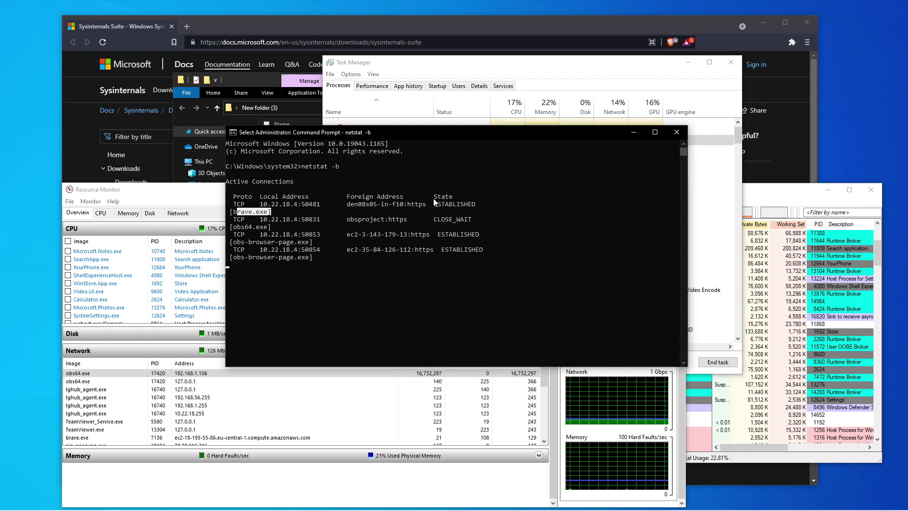
left_click_drag(434, 195, 476, 208)
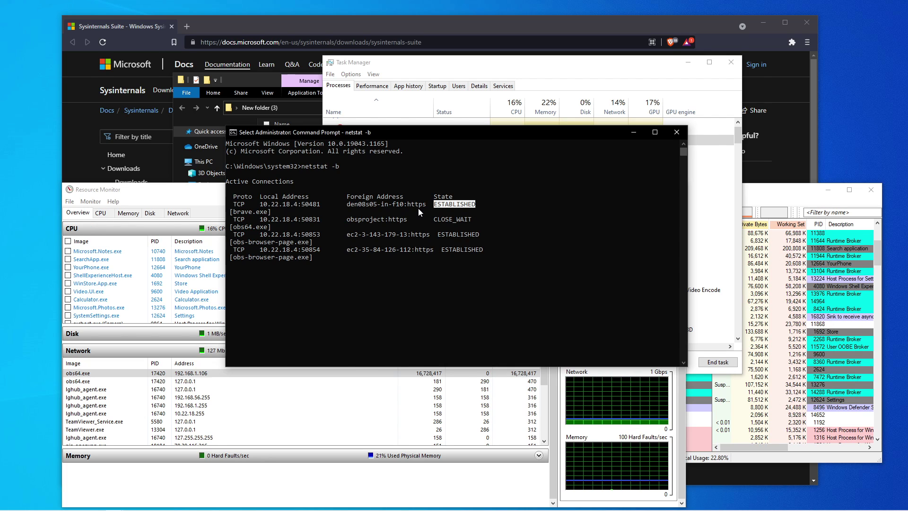
mouse_move(424, 208)
left_mouse_down()
mouse_move(344, 204)
mouse_move(426, 210)
left_mouse_up()
left_click(345, 204)
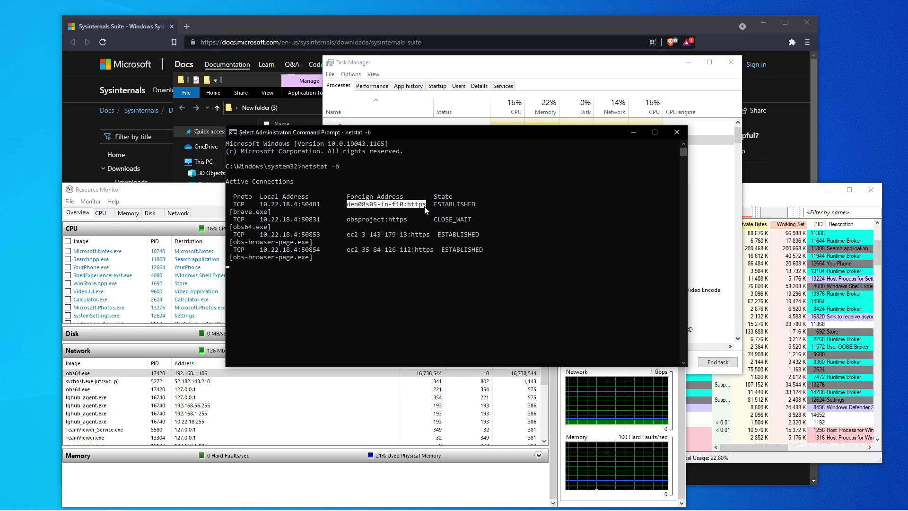
left_click_drag(347, 204, 476, 209)
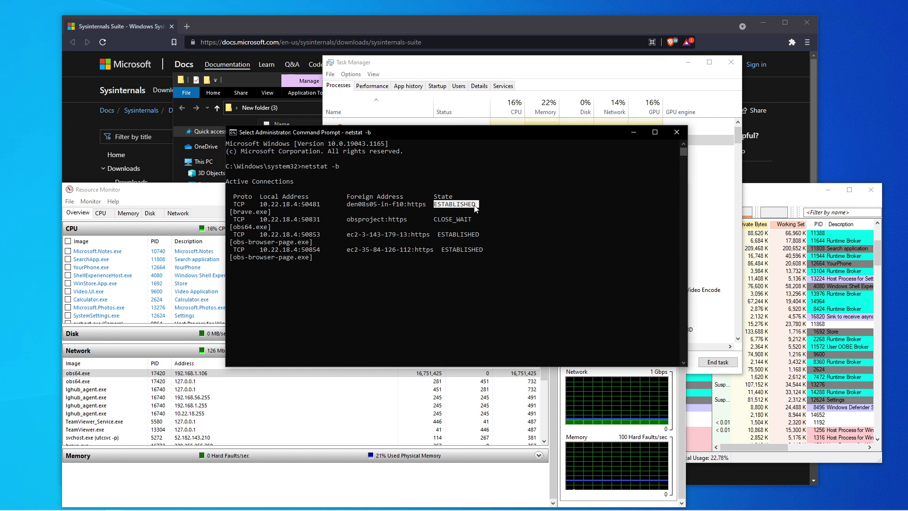
scroll(370, 251, "down", 2)
scroll(371, 251, "up", 2)
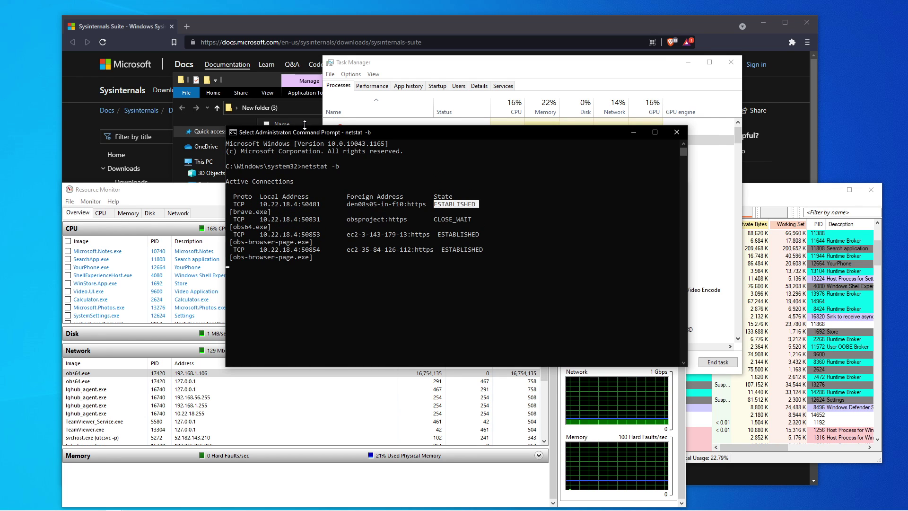
Step: Move the console window out of the way and bring Task Manager forward
left_click_drag(300, 133, 195, 119)
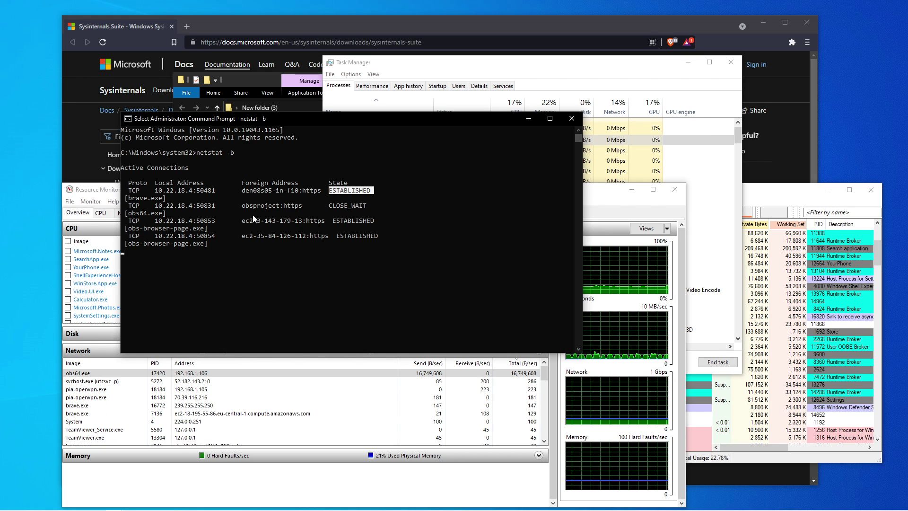
left_click_drag(241, 155, 199, 155)
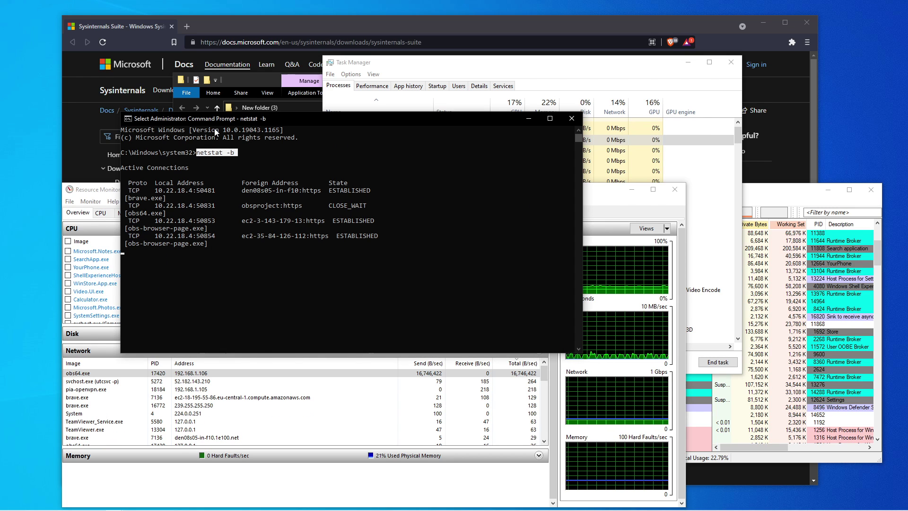
left_click_drag(217, 120, 446, 269)
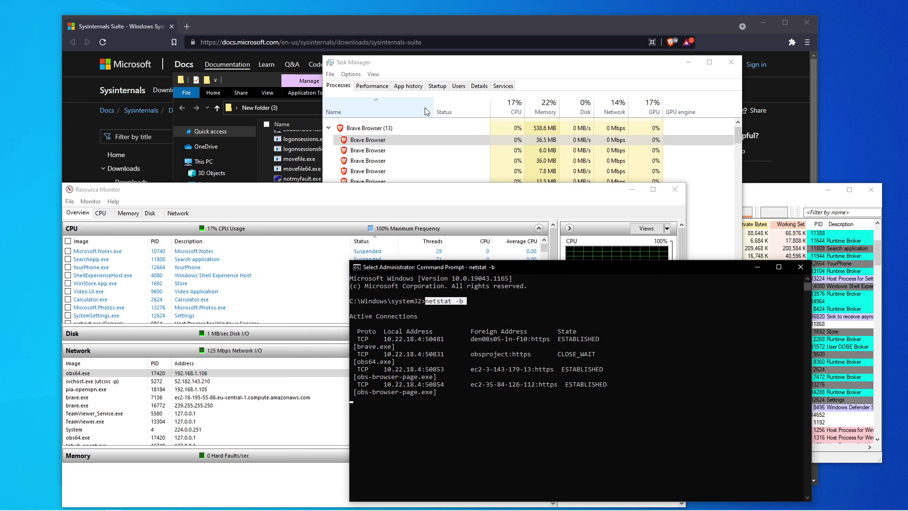
left_click_drag(426, 67, 387, 61)
Step: Inspect the Skype and Xbox App Services entries in the startup apps list, then return to the console
left_click(398, 80)
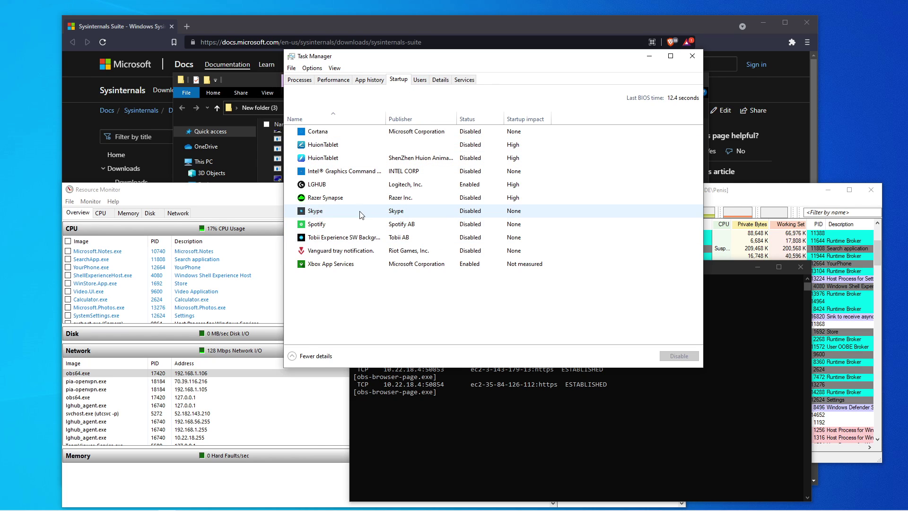
left_click(373, 216)
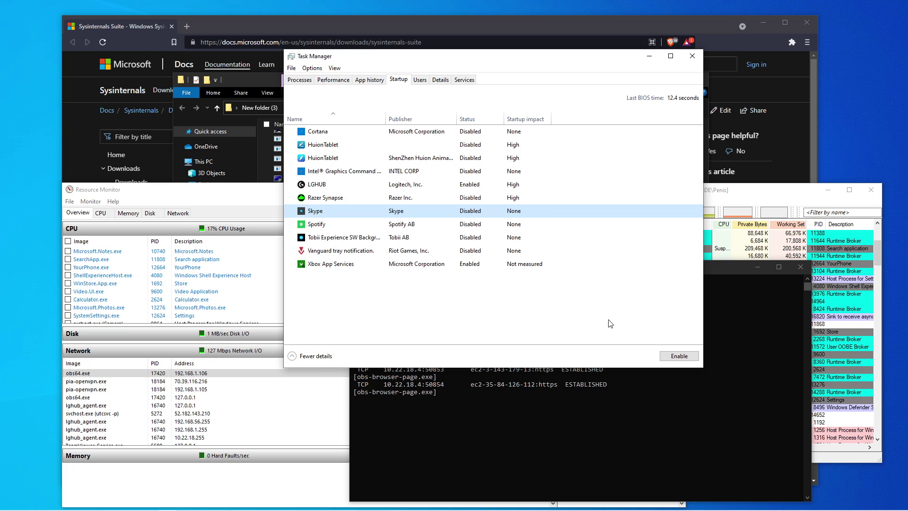
left_click(423, 265)
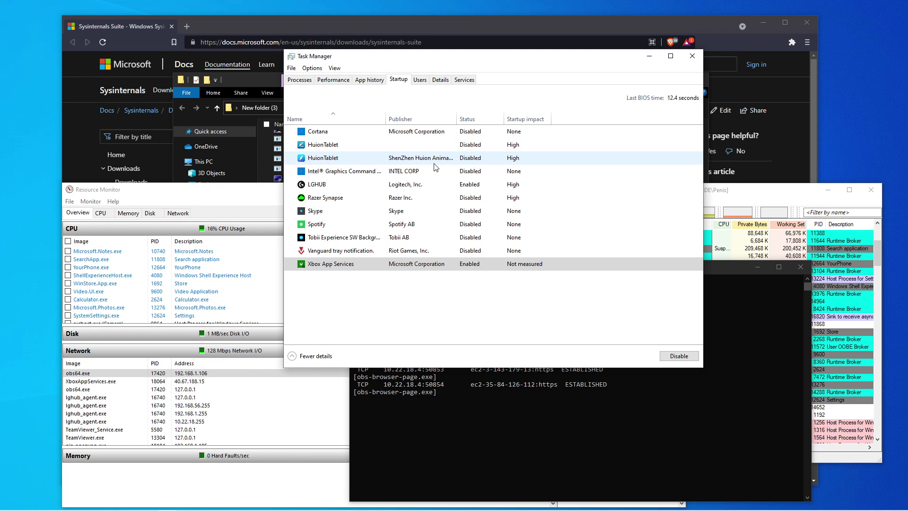
left_click(430, 417)
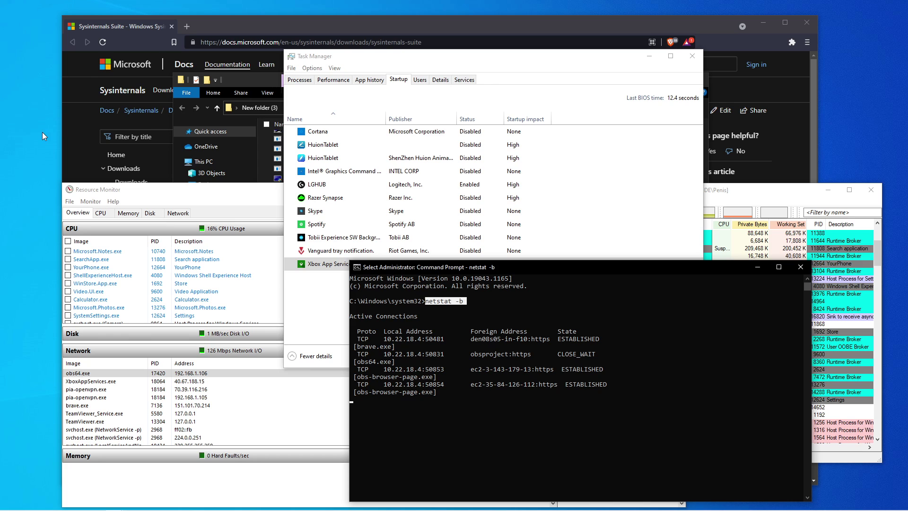
Step: Minimize Resource Monitor and Process Explorer, then enlarge Registry Editor and widen its key tree
left_click(26, 192)
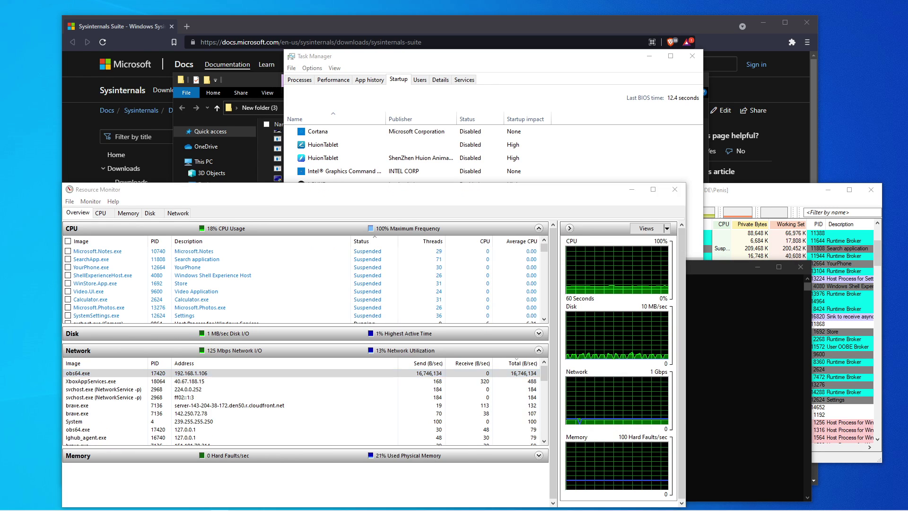
key("super+Down")
key("super+Down")
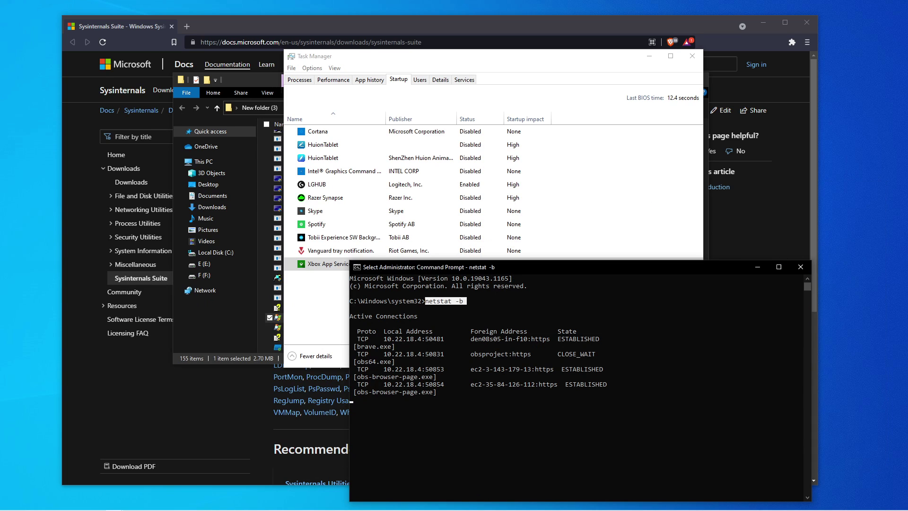
key("super+Down")
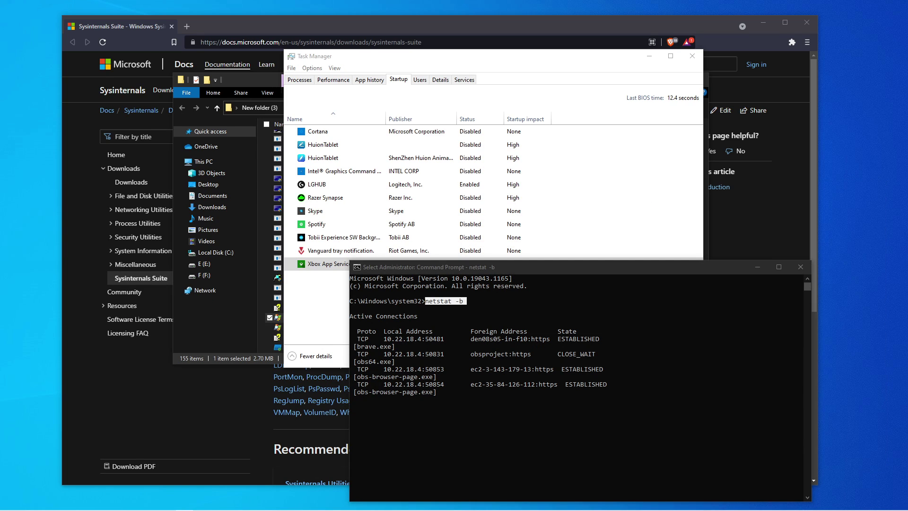
left_click_drag(43, 14, 236, 74)
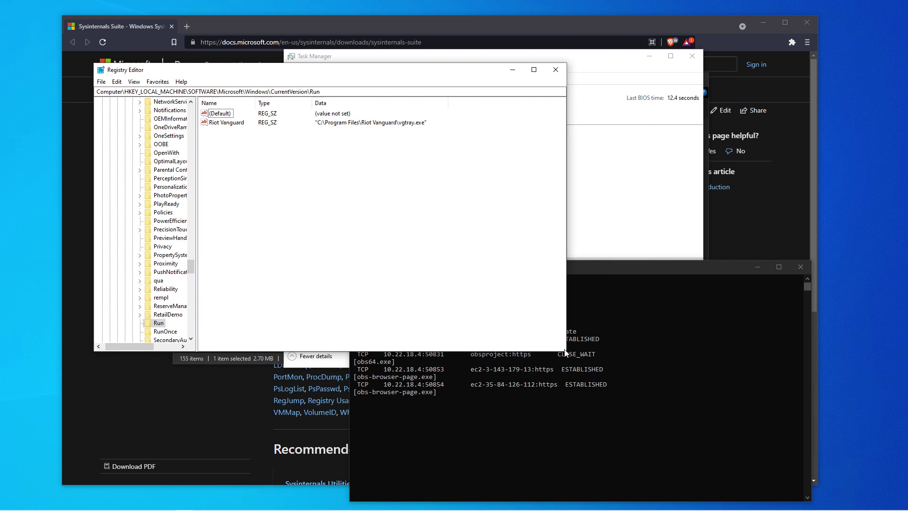
left_click_drag(566, 352, 852, 482)
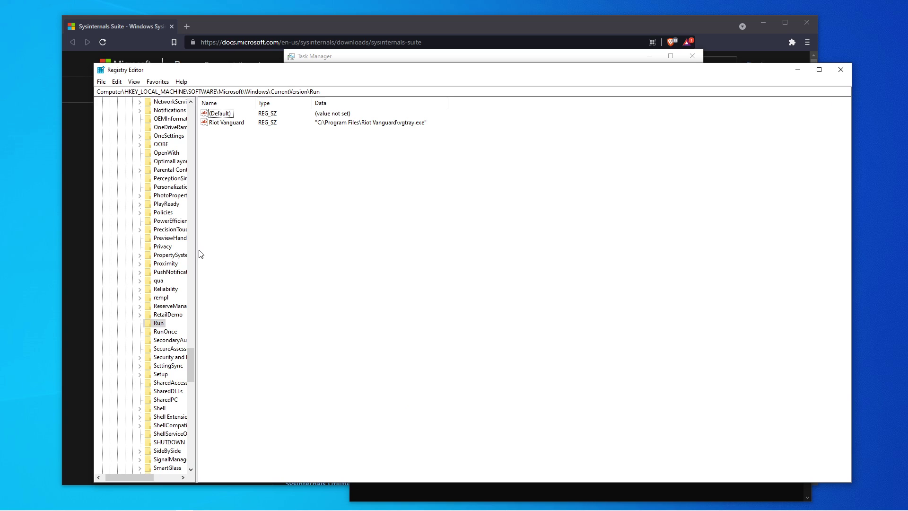
left_click_drag(198, 251, 358, 243)
scroll(274, 229, "up", 20)
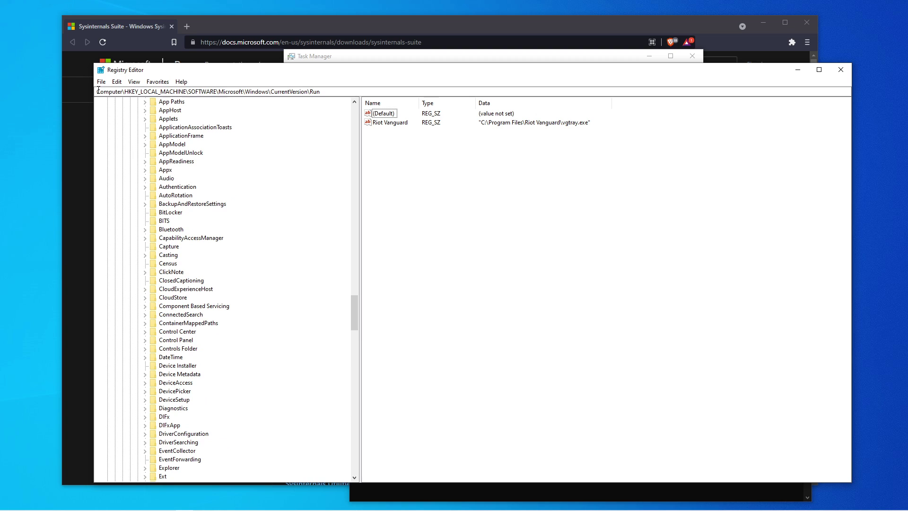
left_click_drag(97, 91, 330, 87)
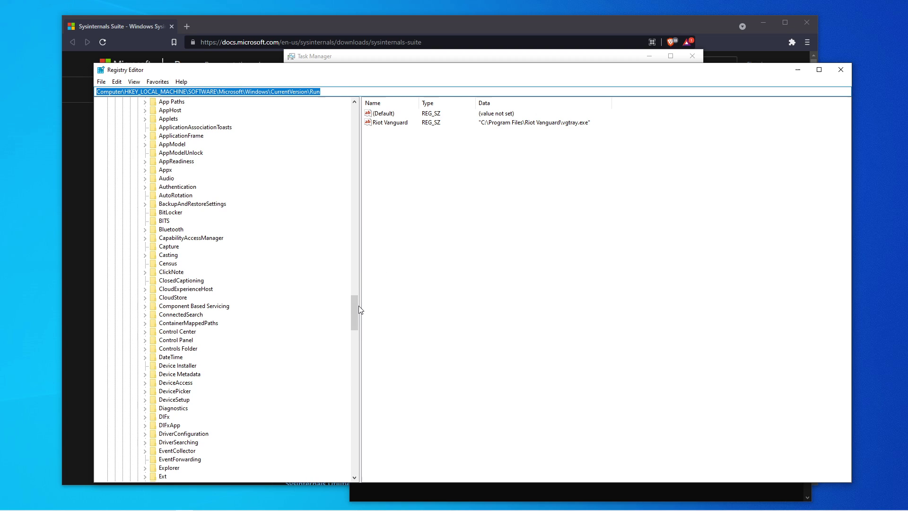
left_click_drag(355, 306, 343, 110)
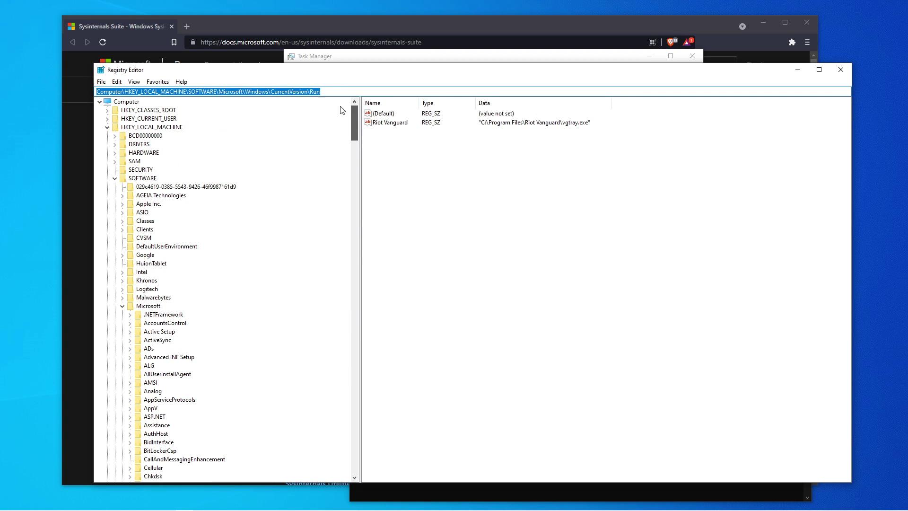
Step: Navigate to HKLM\SOFTWARE\Microsoft\Windows\CurrentVersion\Run, showing the Riot Vanguard entry
left_click(142, 128)
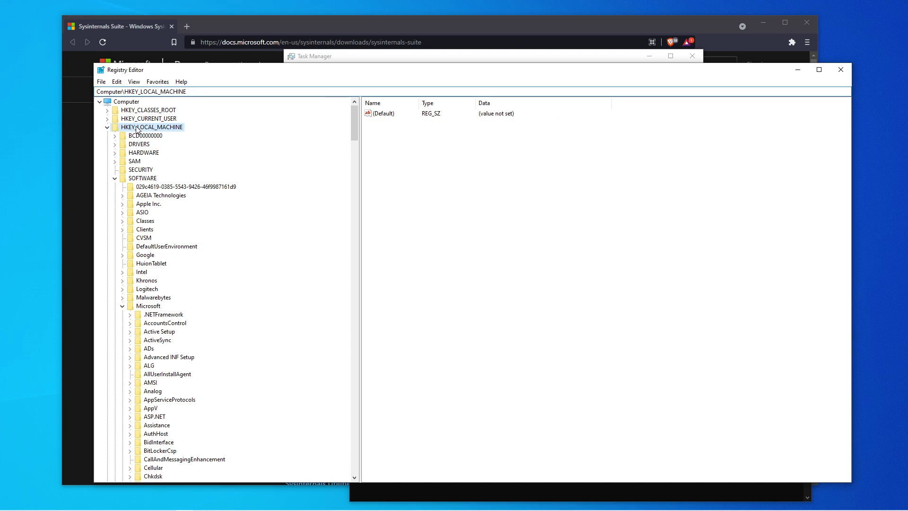
left_click(134, 180)
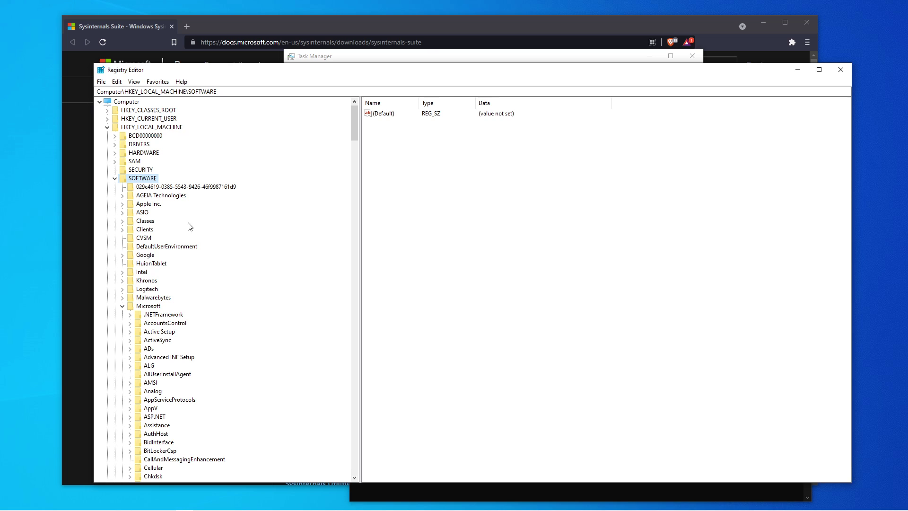
left_click(148, 306)
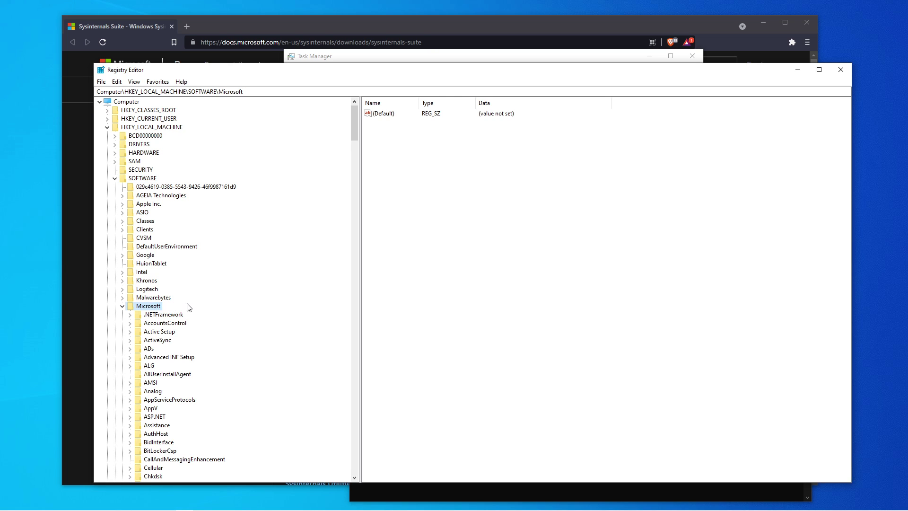
scroll(190, 305, "down", 12)
scroll(189, 305, "down", 20)
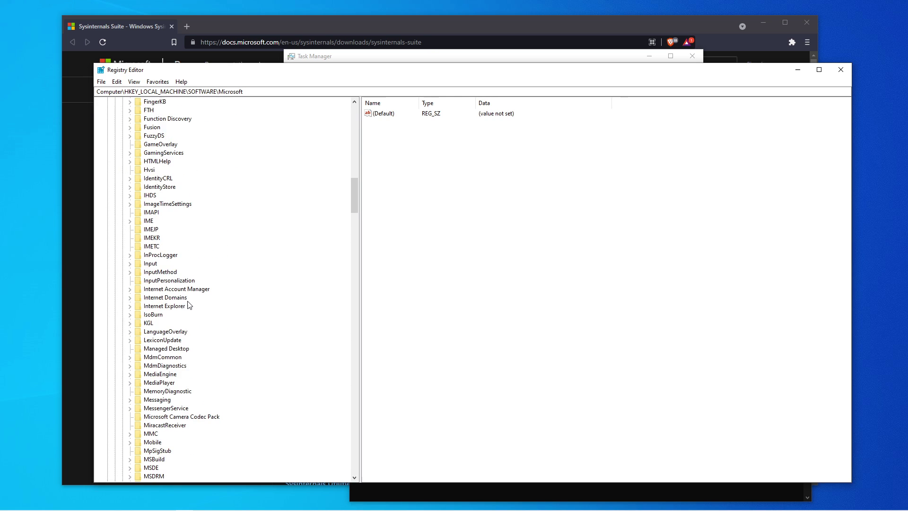
scroll(188, 304, "down", 17)
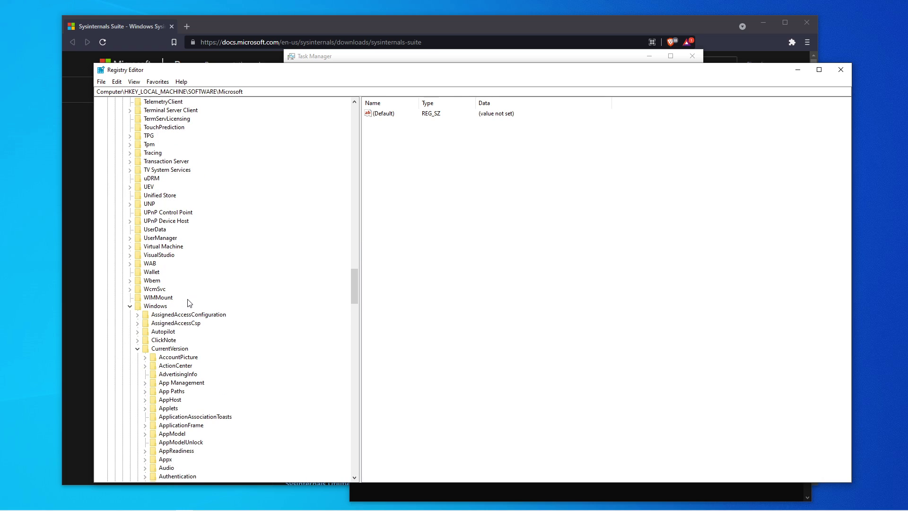
left_click(156, 306)
left_click(165, 349)
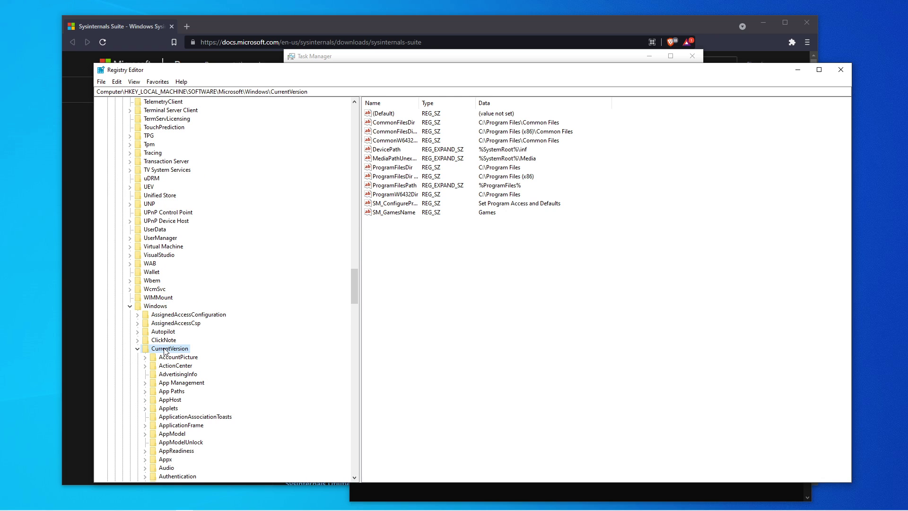
scroll(166, 349, "down", 16)
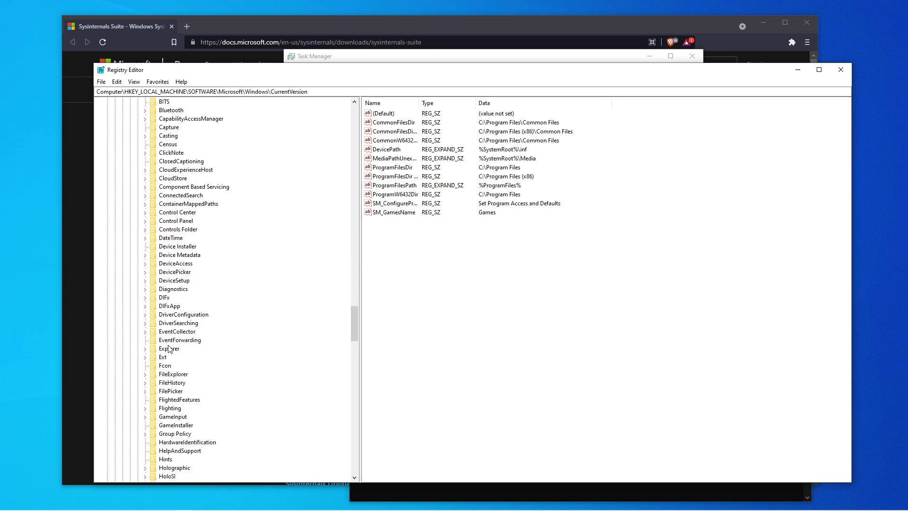
scroll(169, 349, "down", 8)
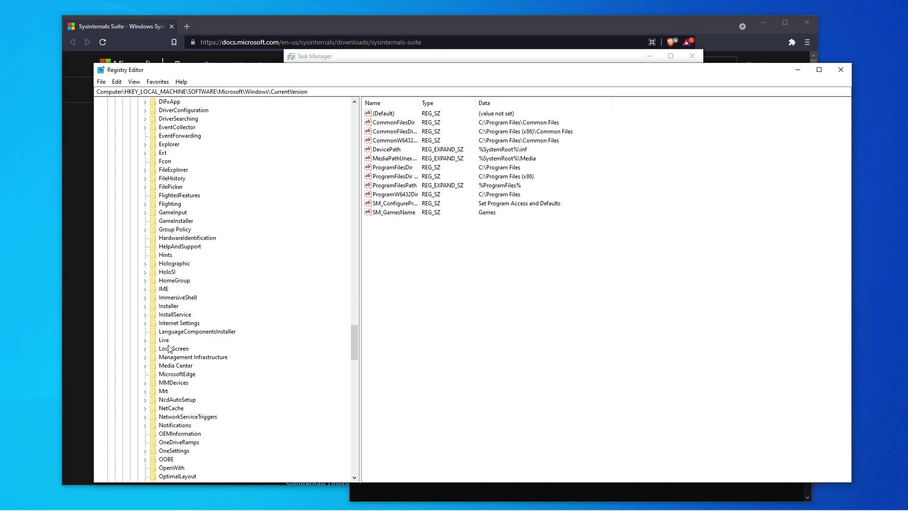
scroll(169, 349, "down", 8)
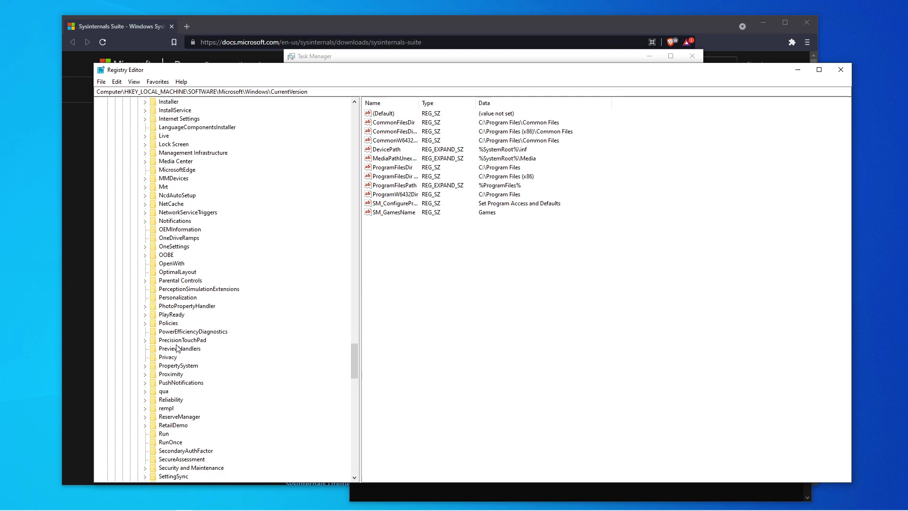
left_click(164, 434)
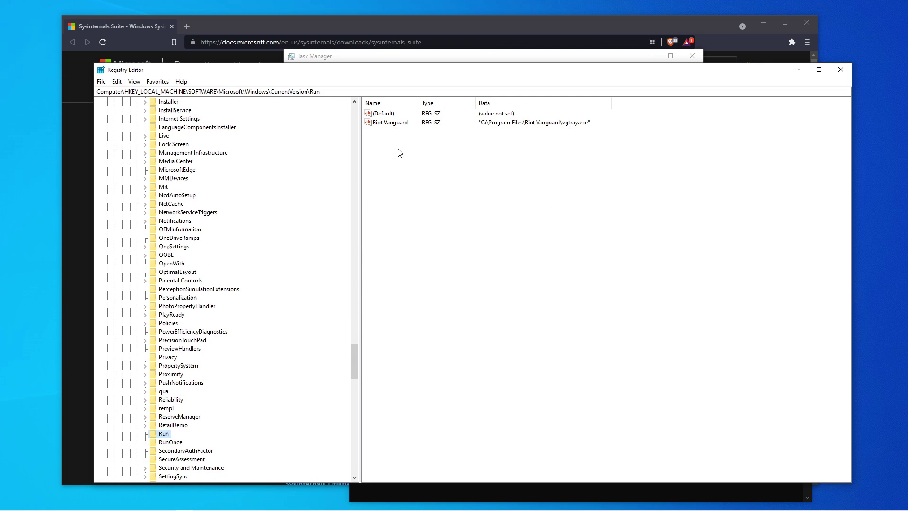
left_click(405, 124)
left_click(430, 204)
left_click_drag(505, 253, 442, 188)
left_click(394, 123)
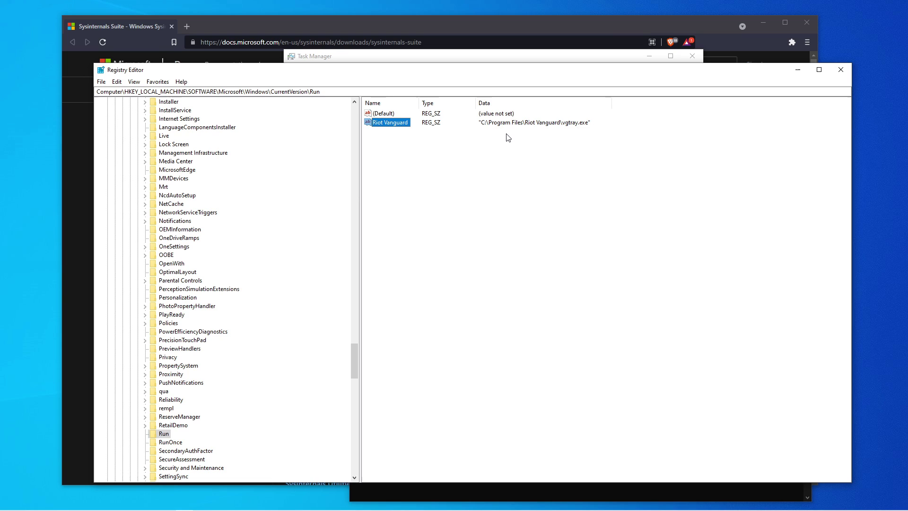
left_click(458, 148)
left_click(393, 124)
left_click(473, 175)
left_click_drag(520, 277, 393, 143)
left_click(170, 443)
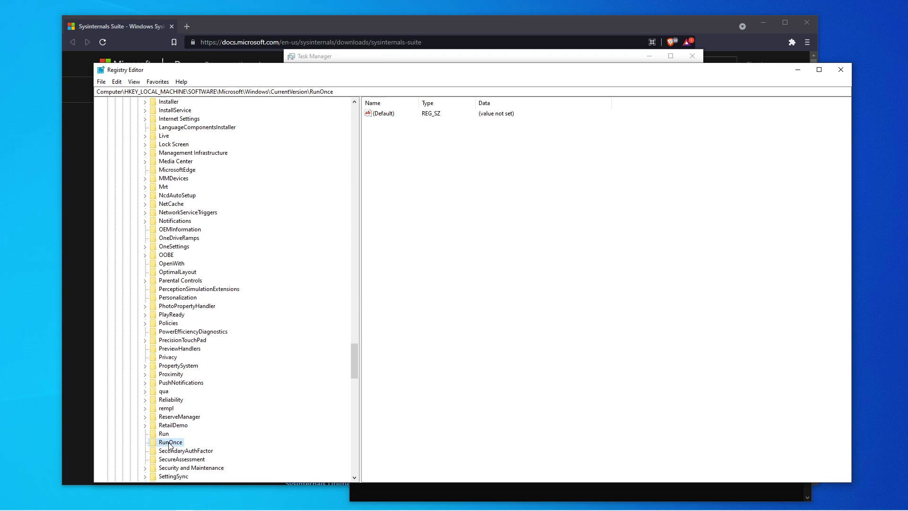
left_click_drag(385, 131, 728, 425)
left_click_drag(676, 413, 376, 142)
left_click(166, 434)
left_click_drag(674, 367, 383, 127)
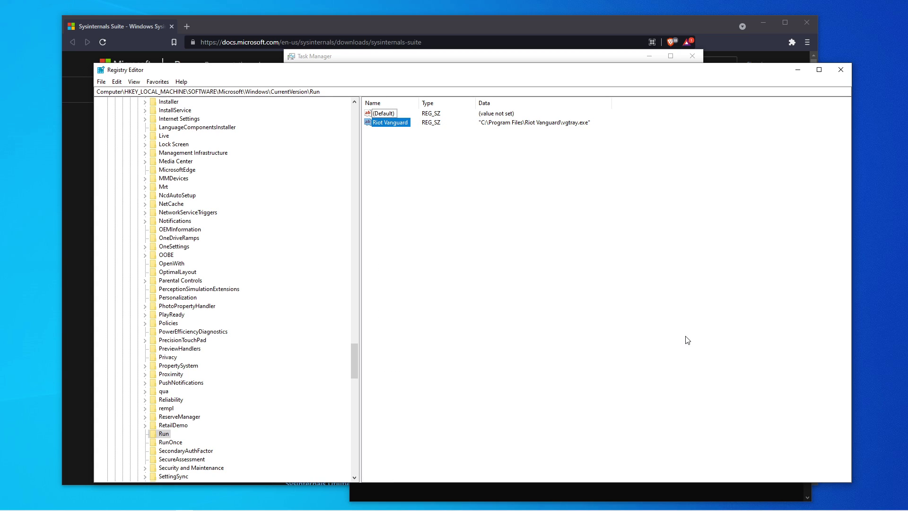
left_click_drag(780, 421, 397, 125)
Step: Keep Riot Vanguard and copy SOFTWARE\Microsoft\Windows\CurrentVersion\Run from the address bar
right_click(397, 125)
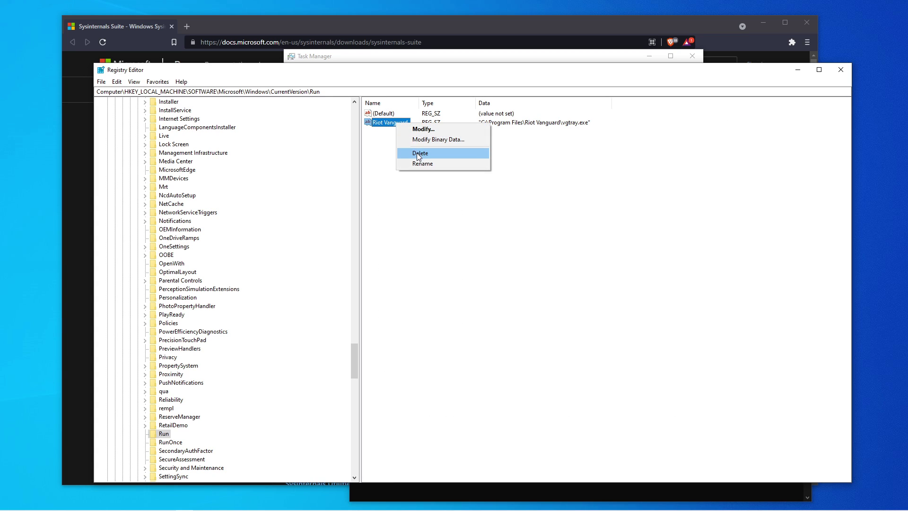
left_click(551, 195)
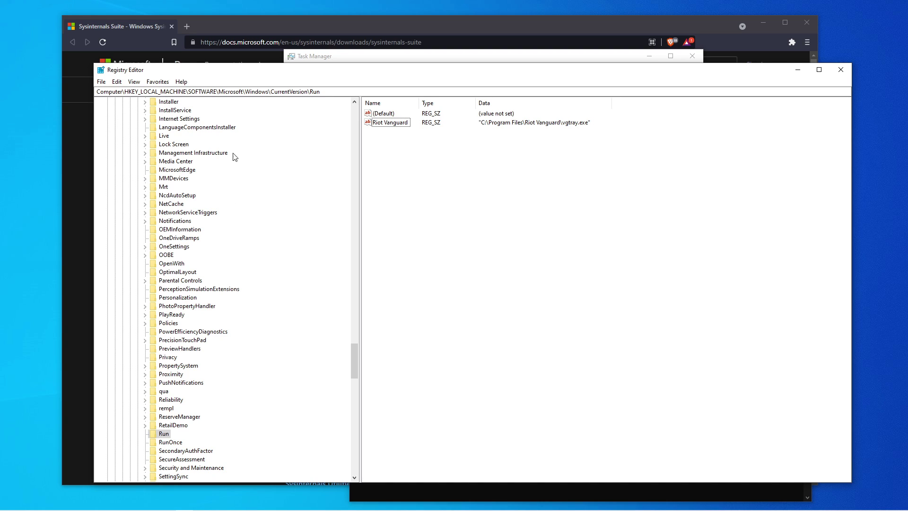
left_click(201, 91)
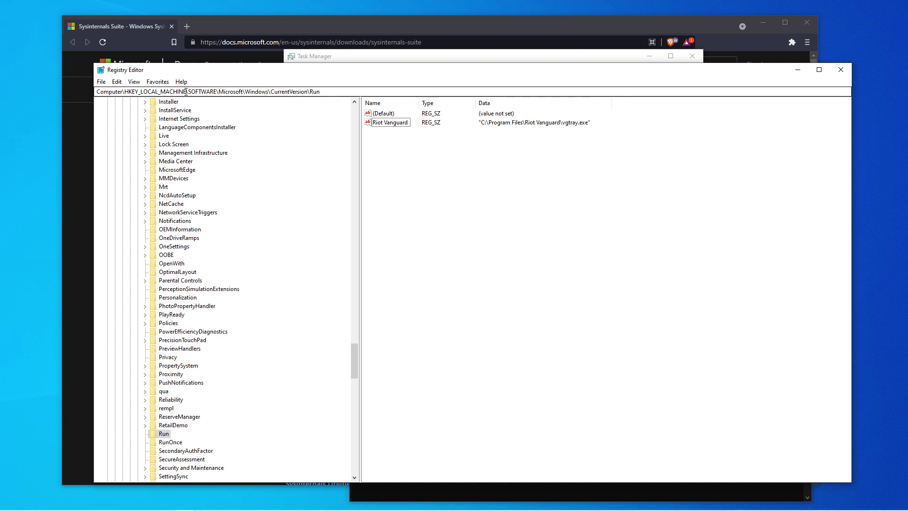
left_click_drag(187, 91, 324, 95)
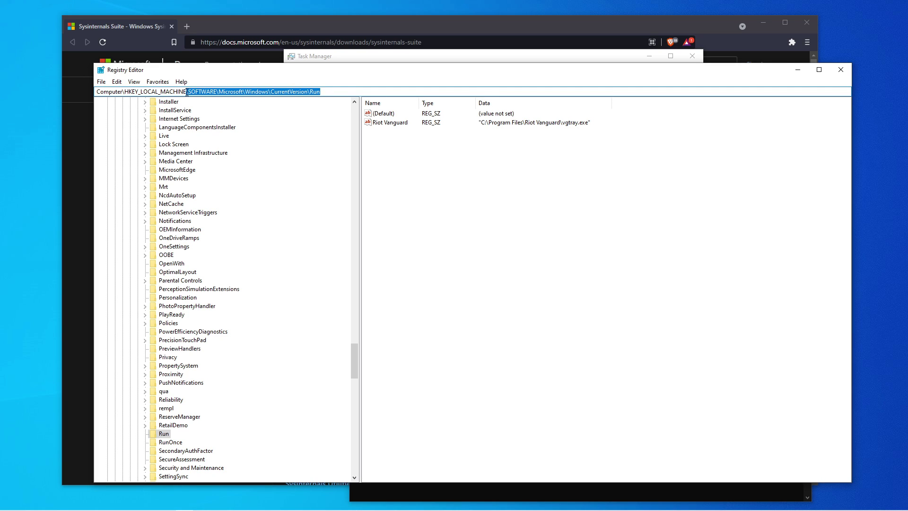
left_click_drag(187, 92, 338, 92)
right_click(316, 88)
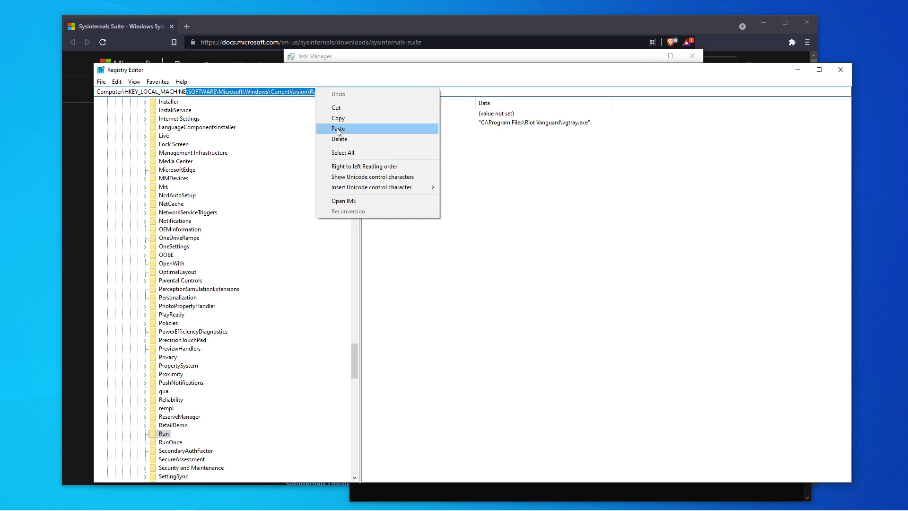
left_click(336, 118)
left_click_drag(356, 345, 357, 112)
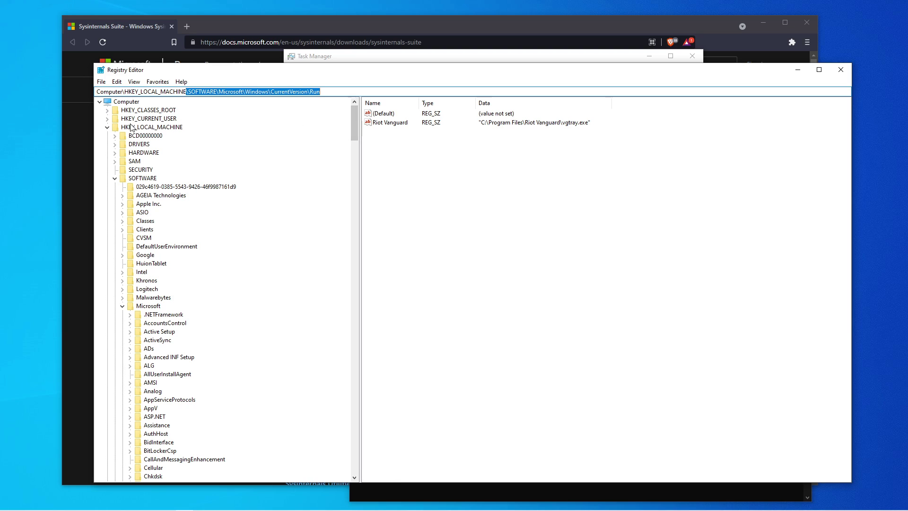
Step: Select HKEY_CURRENT_USER and paste the copied path to reach its Run key holding LGHUB
left_click(107, 127)
left_click(140, 119)
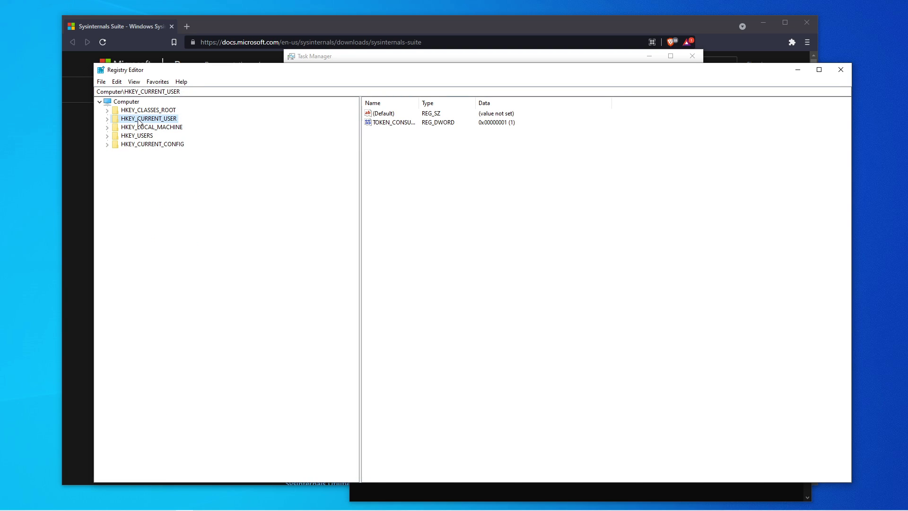
left_click(203, 92)
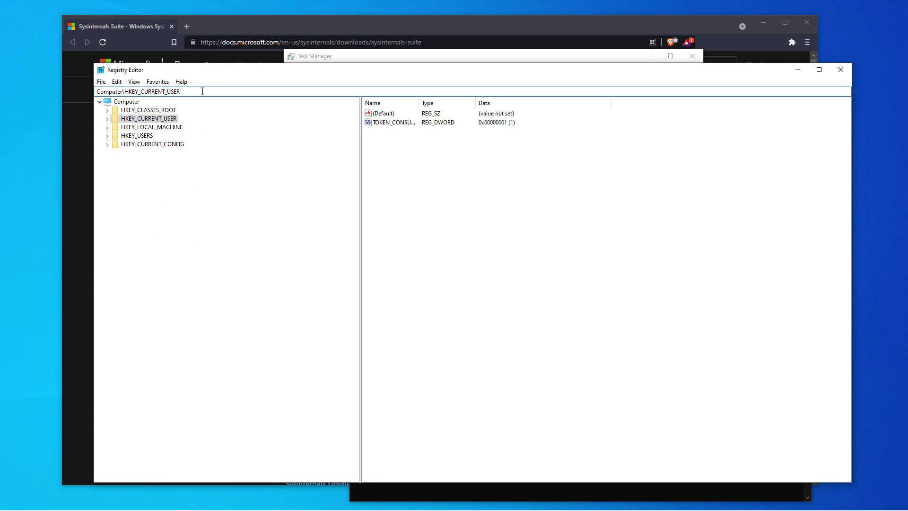
key("ctrl+v")
key("Return")
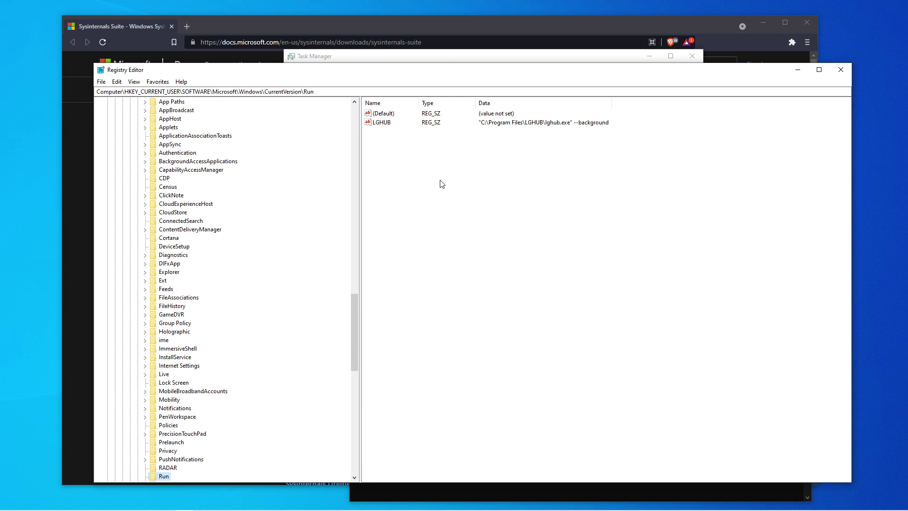
left_click_drag(357, 71, 350, 49)
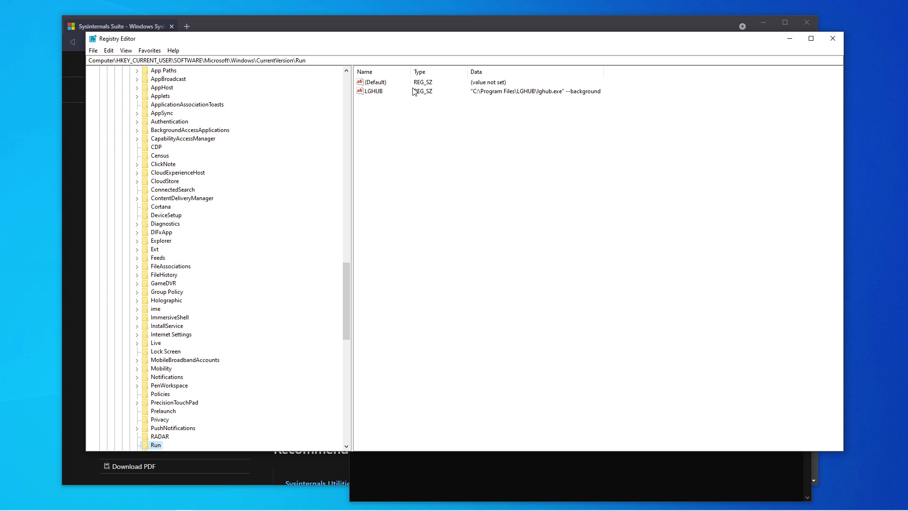
Step: View the current user's empty RunOnce key and move Registry Editor to the left edge
left_click(529, 94)
scroll(288, 268, "down", 3)
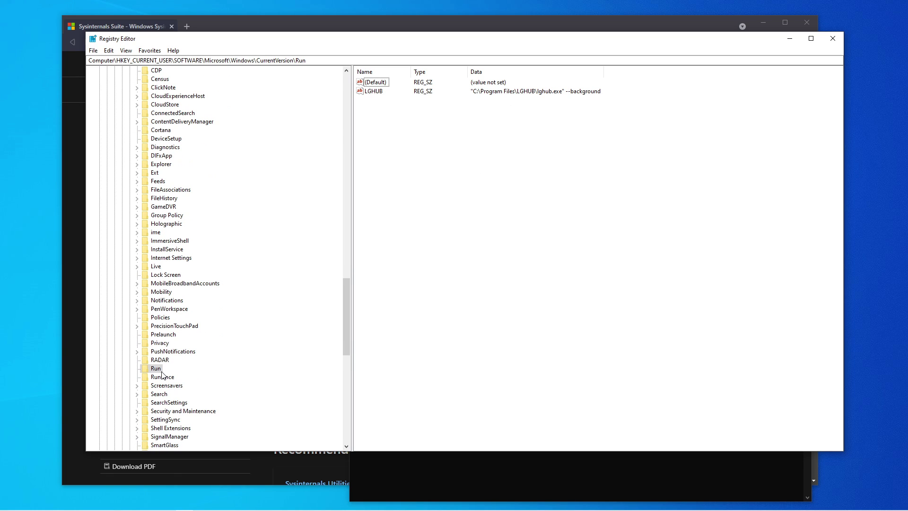
left_click(158, 378)
left_click_drag(379, 92, 534, 255)
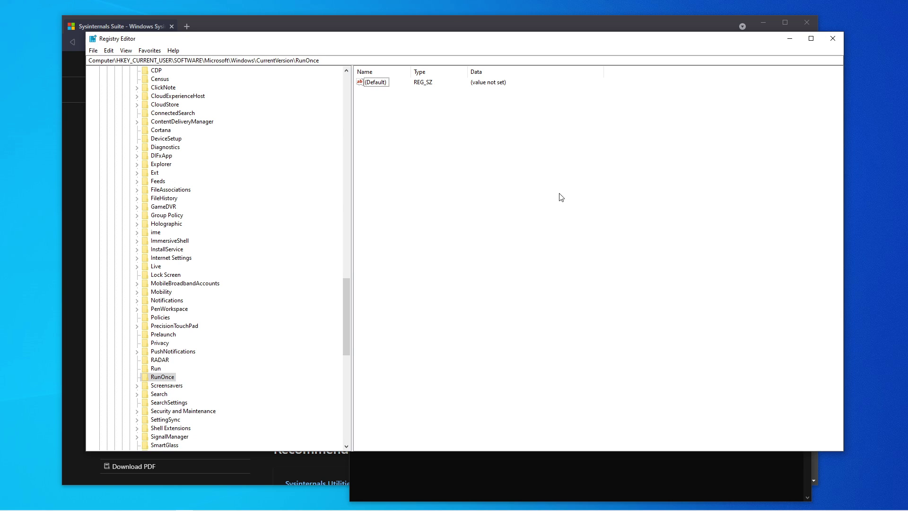
left_click_drag(393, 31, 308, 71)
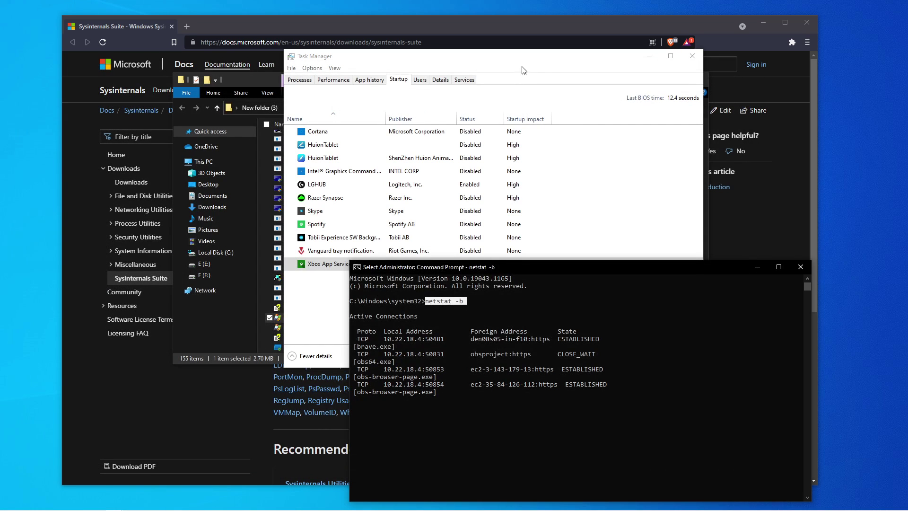
Step: Move Task Manager aside, launch procexp.exe from Explorer and maximize Process Explorer
left_click_drag(525, 65, 327, 119)
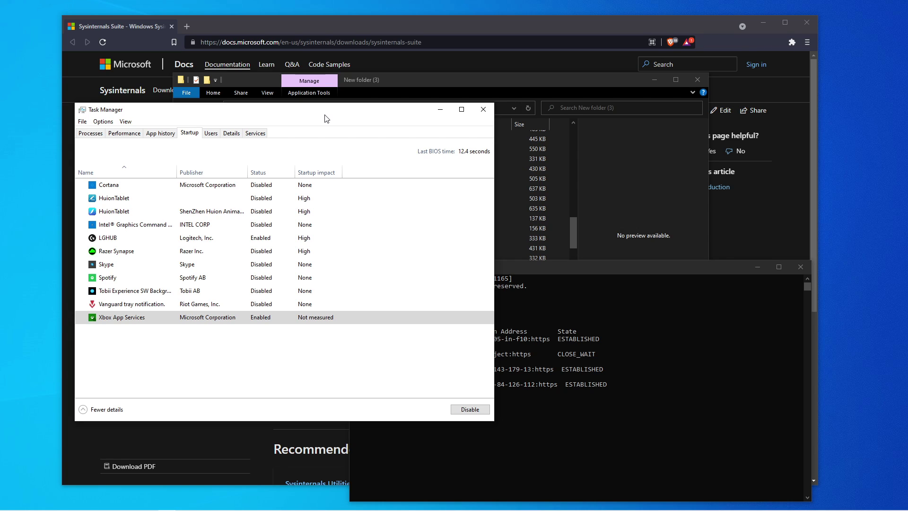
left_click_drag(324, 118, 715, 189)
double_click(305, 316)
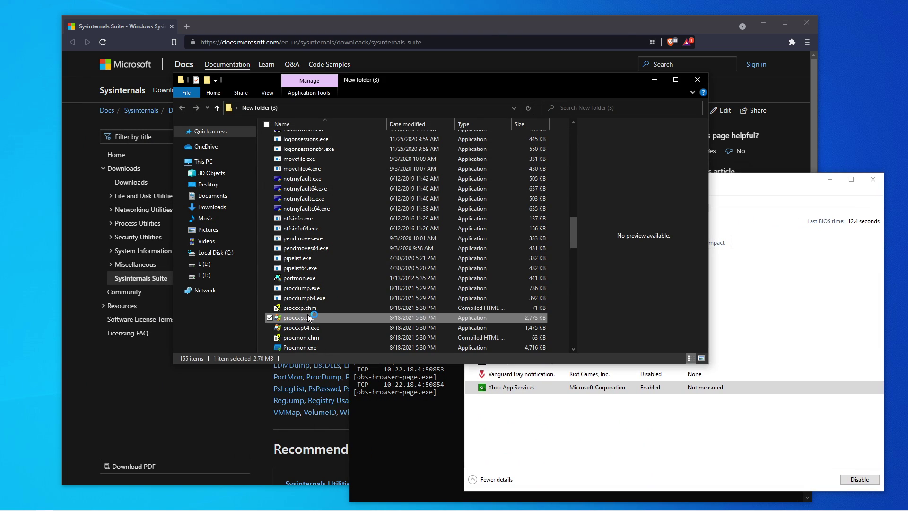
left_click_drag(201, 92, 365, 92)
double_click(366, 92)
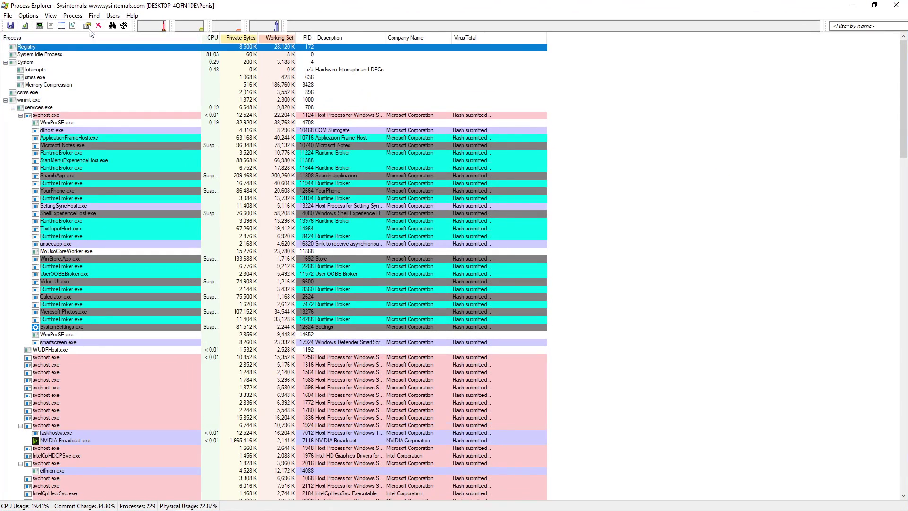
Step: Check the Process menu without acting, then select services.exe and wininit.exe in the tree
left_click(73, 15)
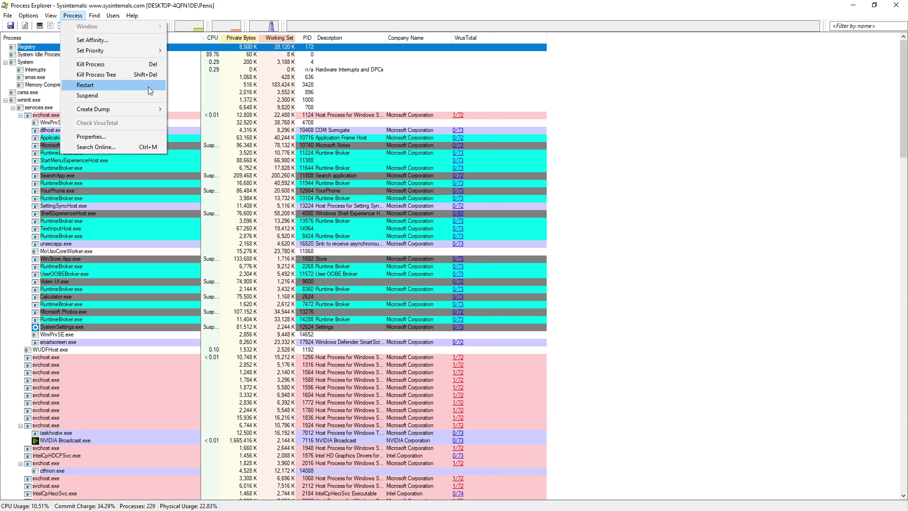
left_click(44, 116)
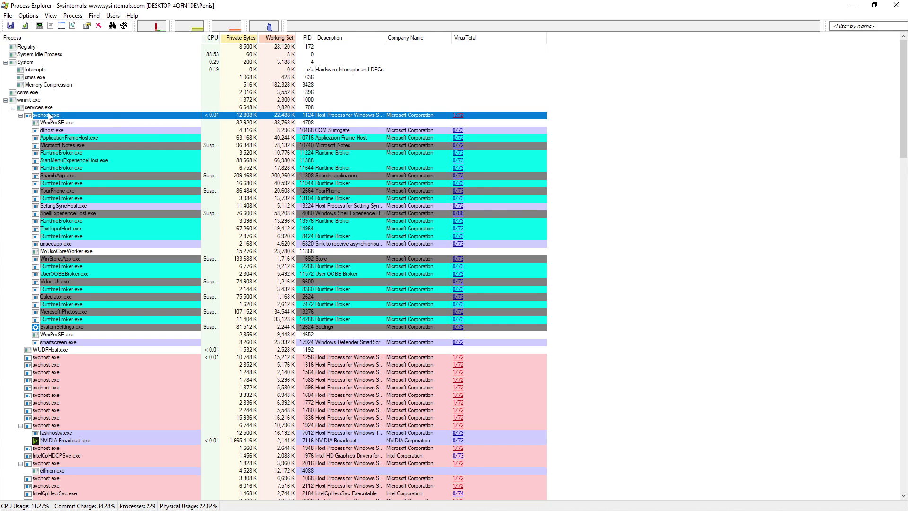
left_click(34, 106)
left_click(33, 100)
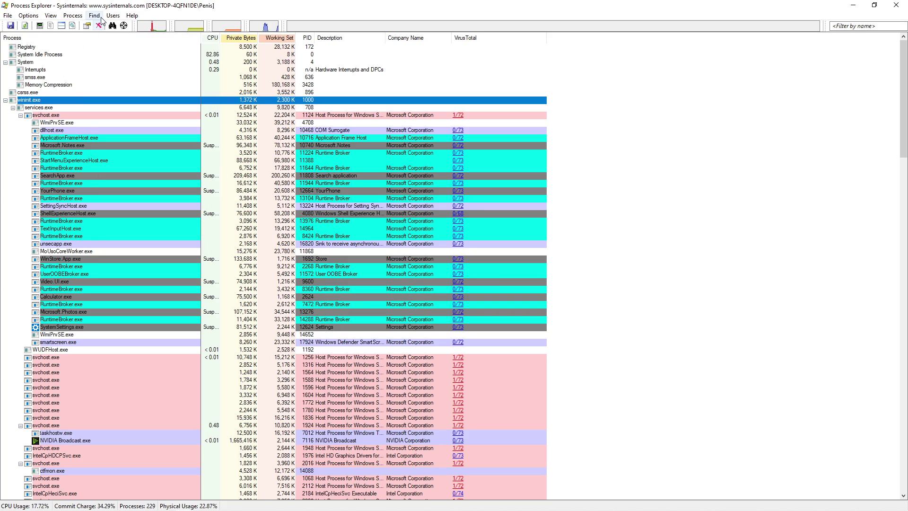
Step: Look through the Users and other menus, then restore Process Explorer to a smaller window
left_click(118, 16)
mouse_move(121, 27)
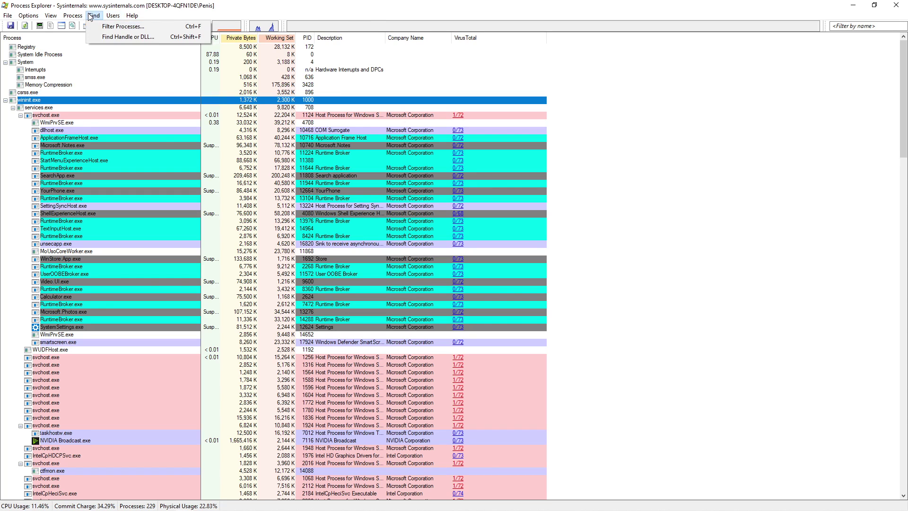
mouse_move(46, 17)
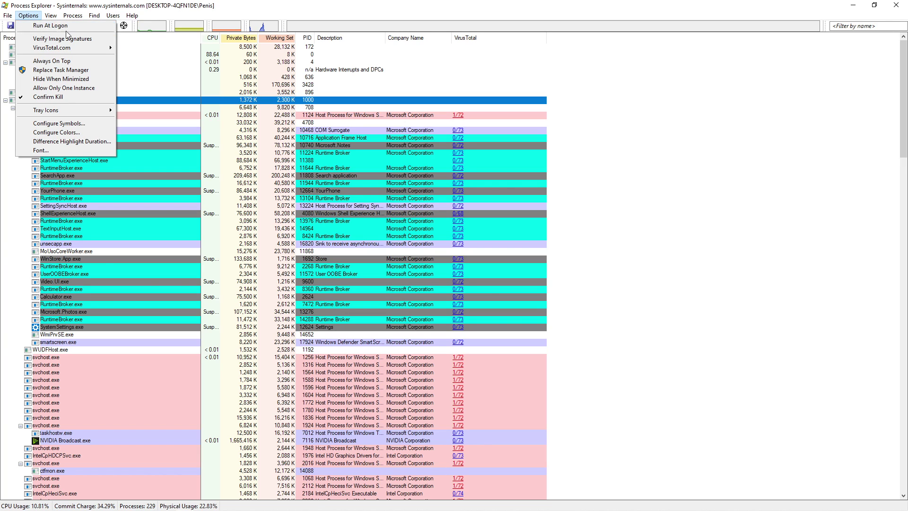
left_click_drag(64, 5, 167, 124)
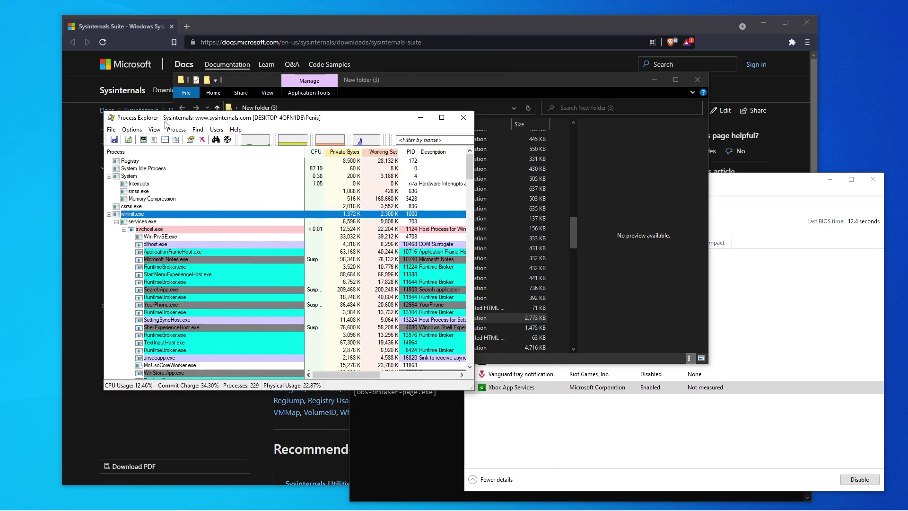
left_click(113, 130)
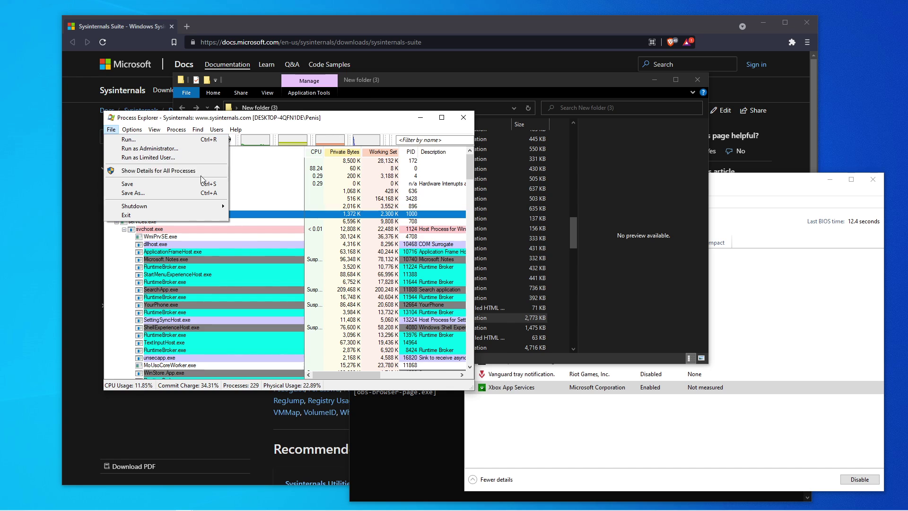
left_click_drag(283, 122, 268, 146)
mouse_move(227, 497)
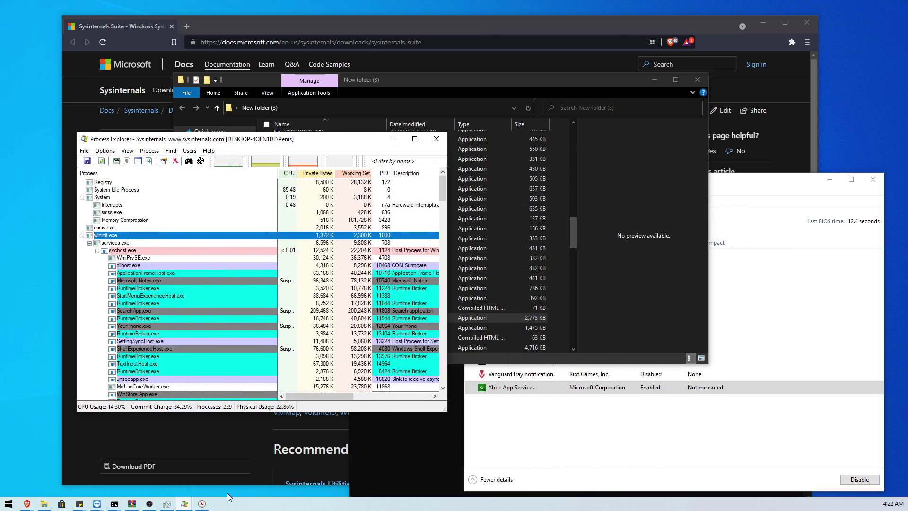